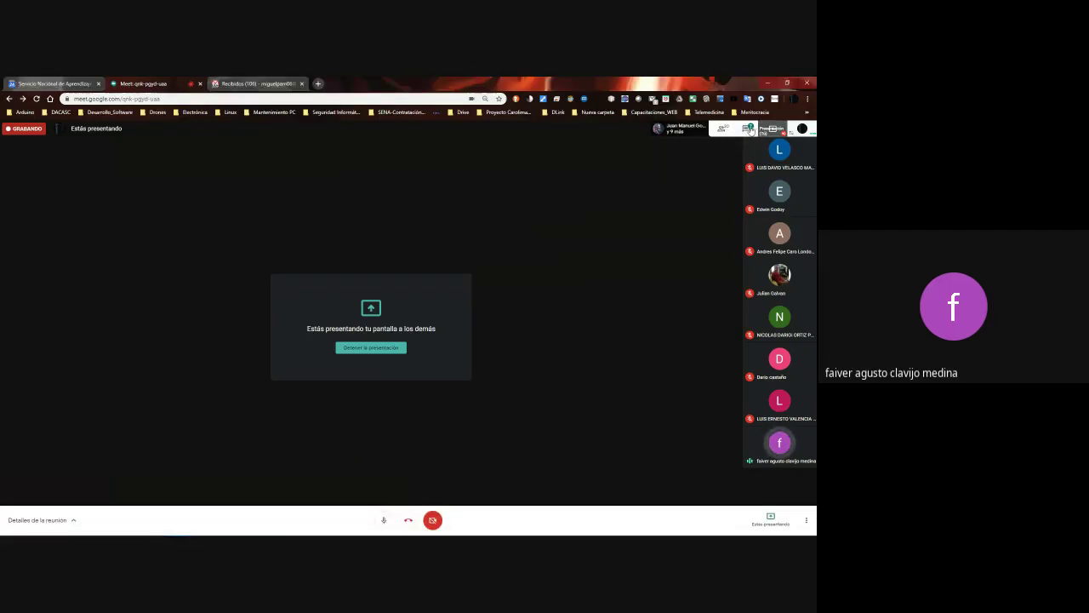
Check the meeting's chat messages and participant list
left_click(753, 130)
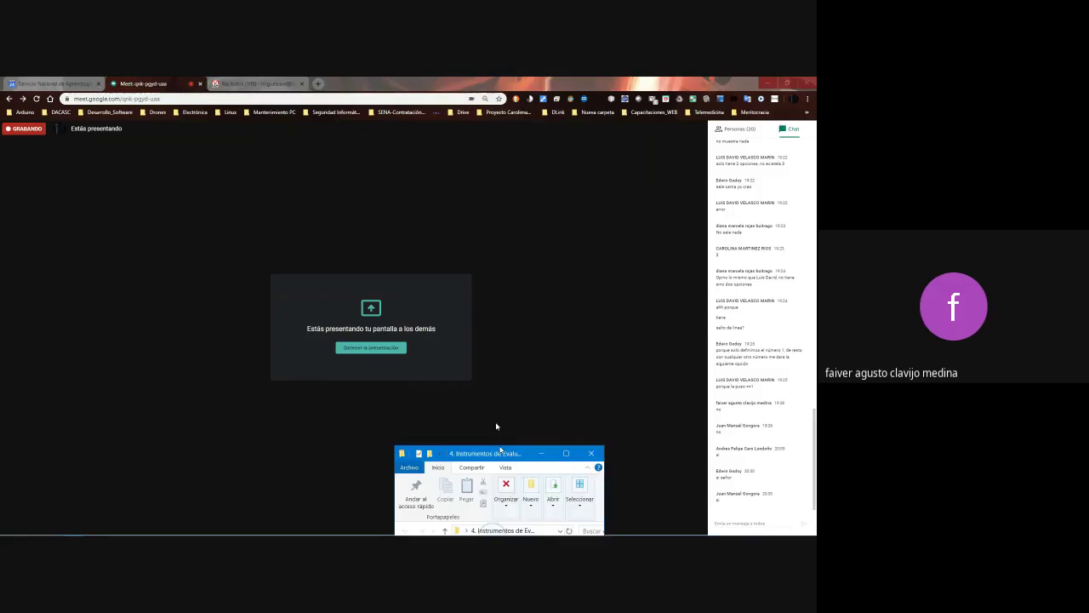
left_click(498, 490)
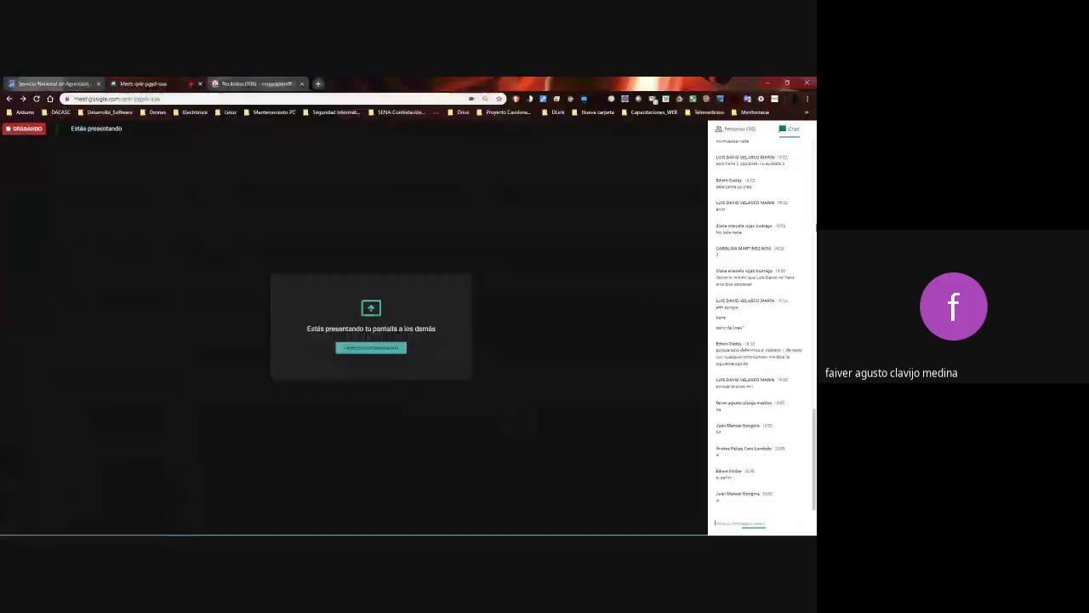
left_click(741, 130)
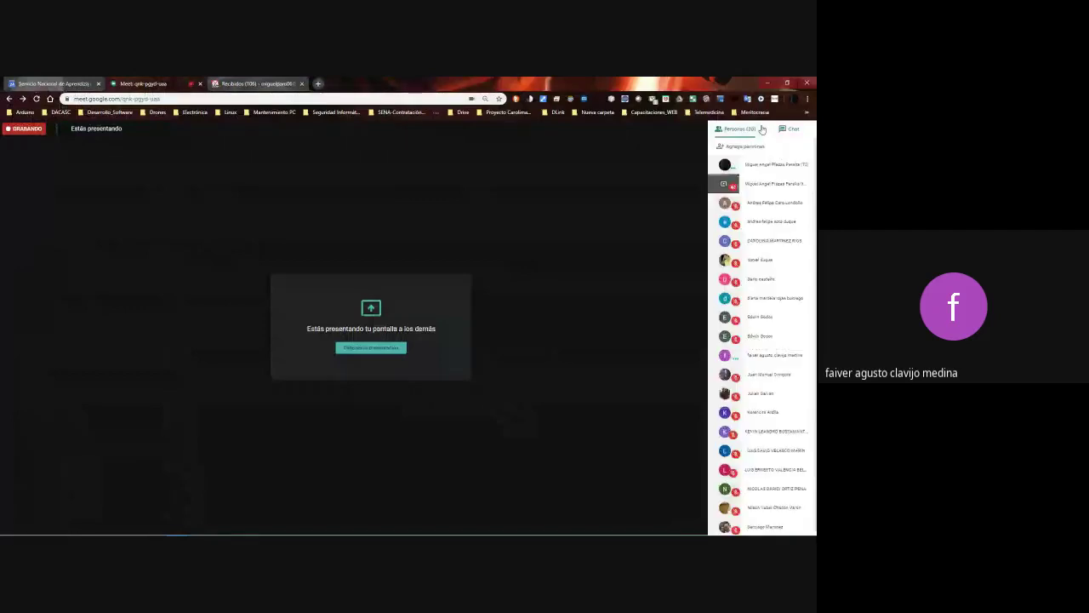
left_click(788, 128)
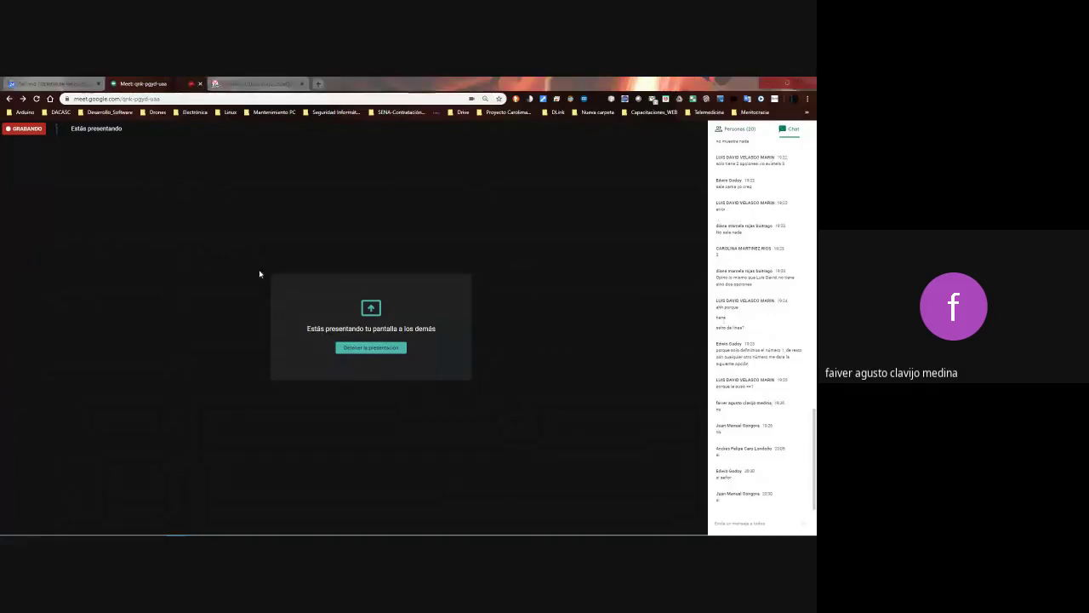
Switch to File Explorer and list the computer's drives at a magnified, readable size
key("alt+Tab")
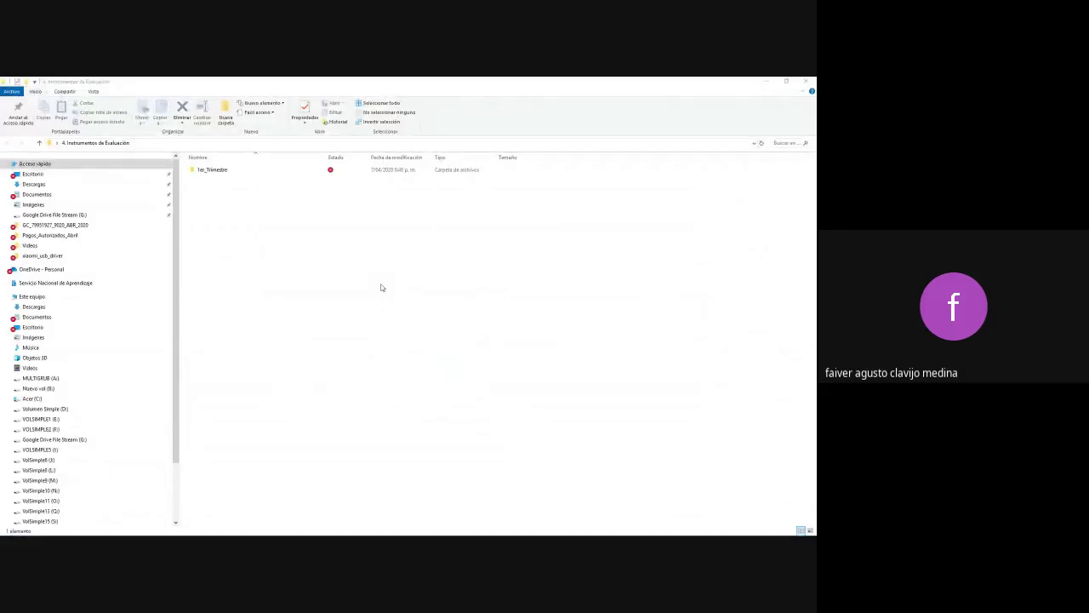
key("alt+Tab")
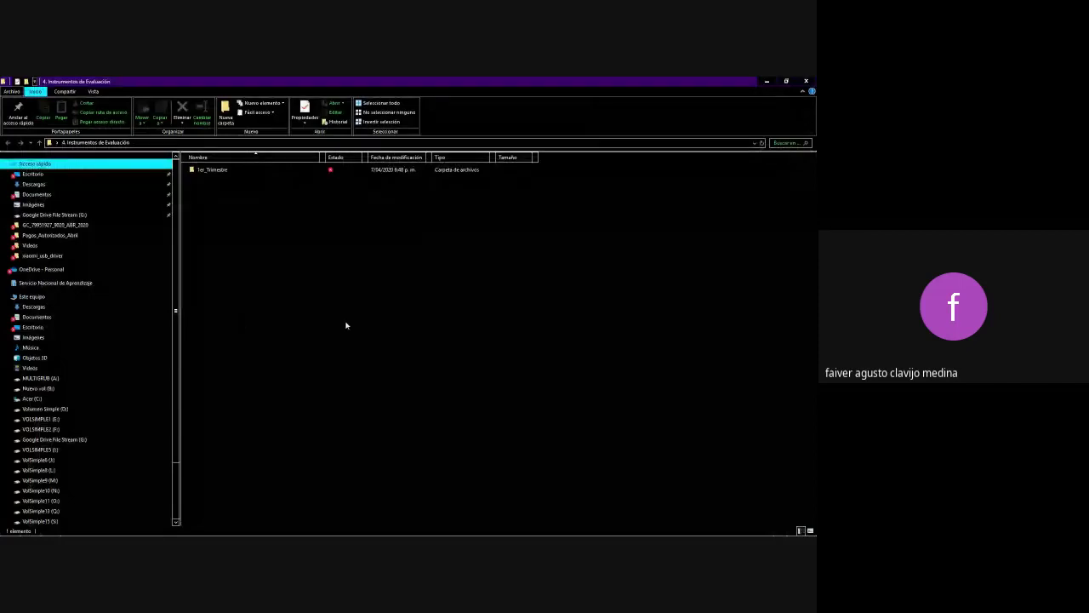
left_click(32, 296)
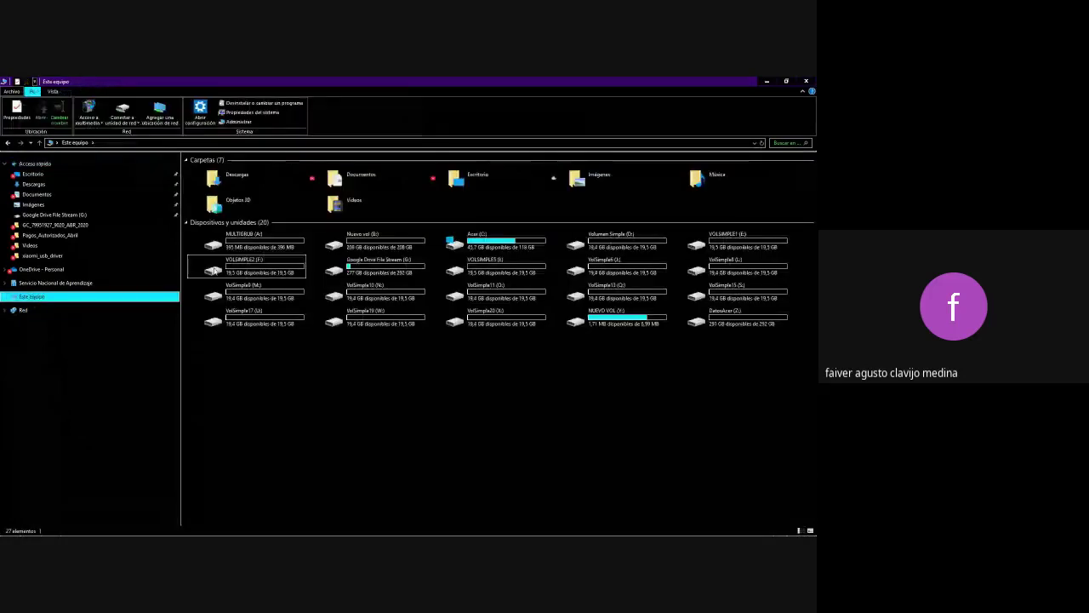
key("super+plus")
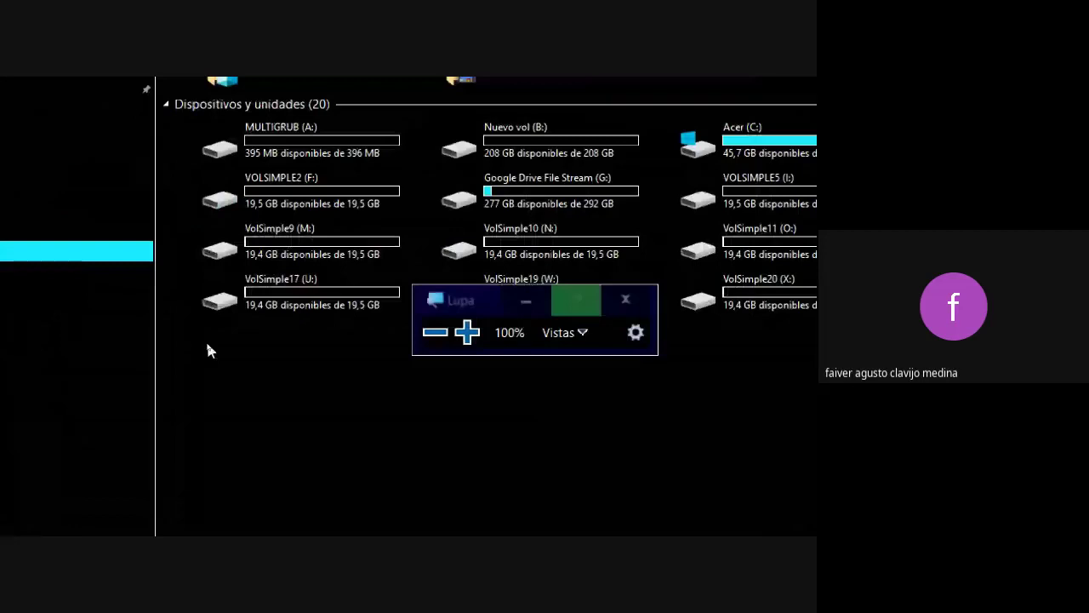
key("super+plus")
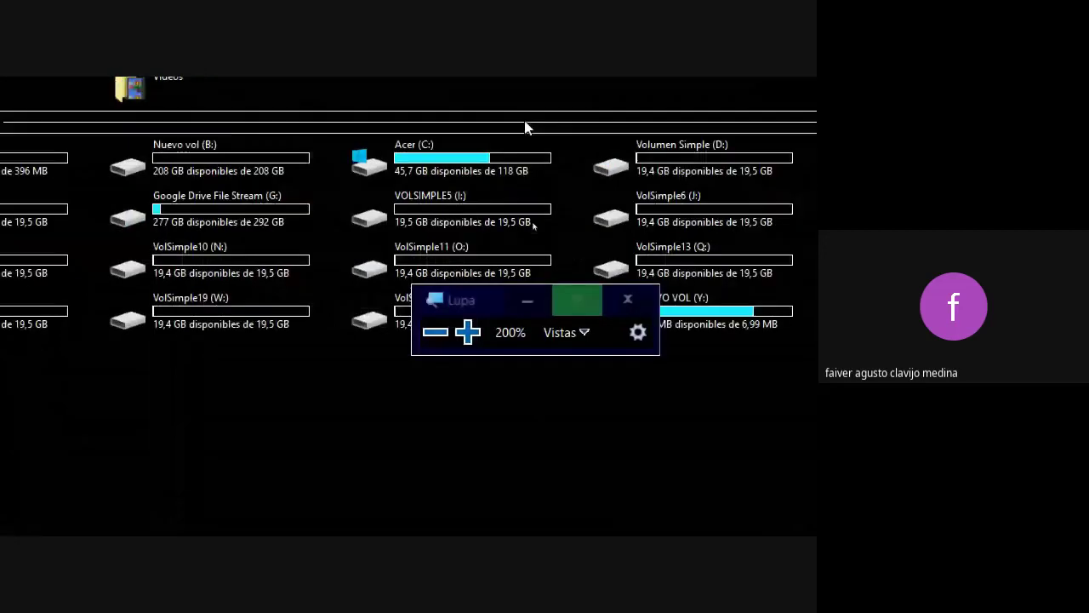
Open the eclipse-workspace folder inside the user's profile folder under Usuarios on drive C:
double_click(426, 158)
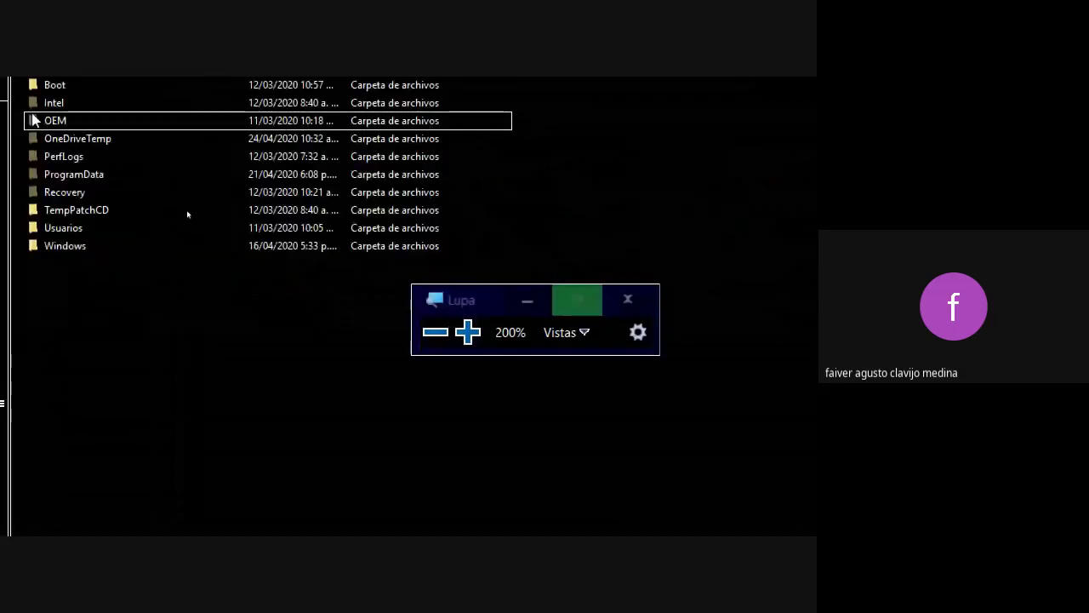
double_click(63, 228)
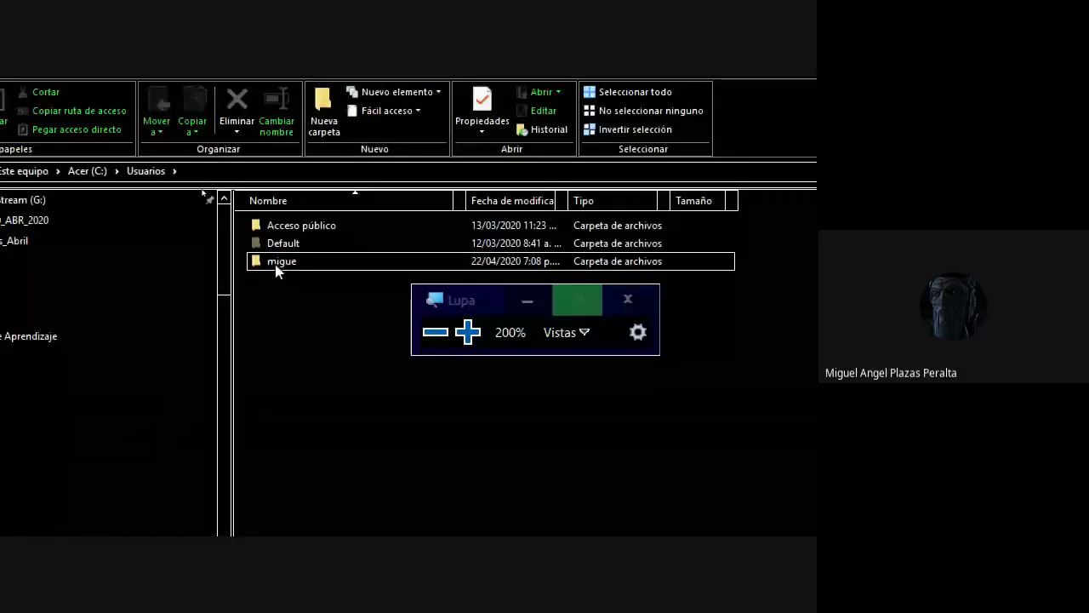
double_click(277, 264)
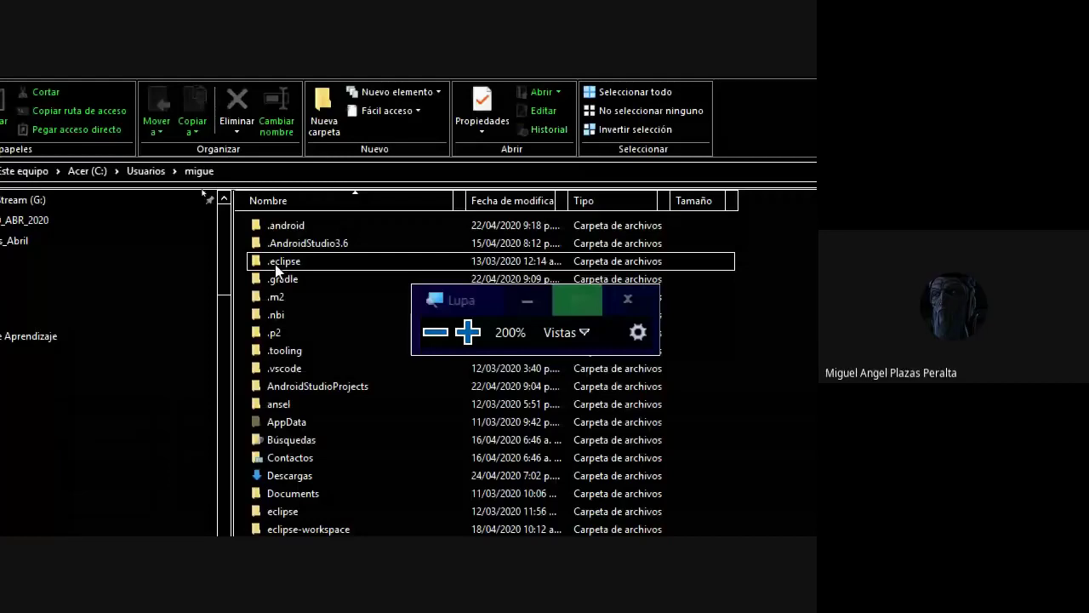
key("super+Escape")
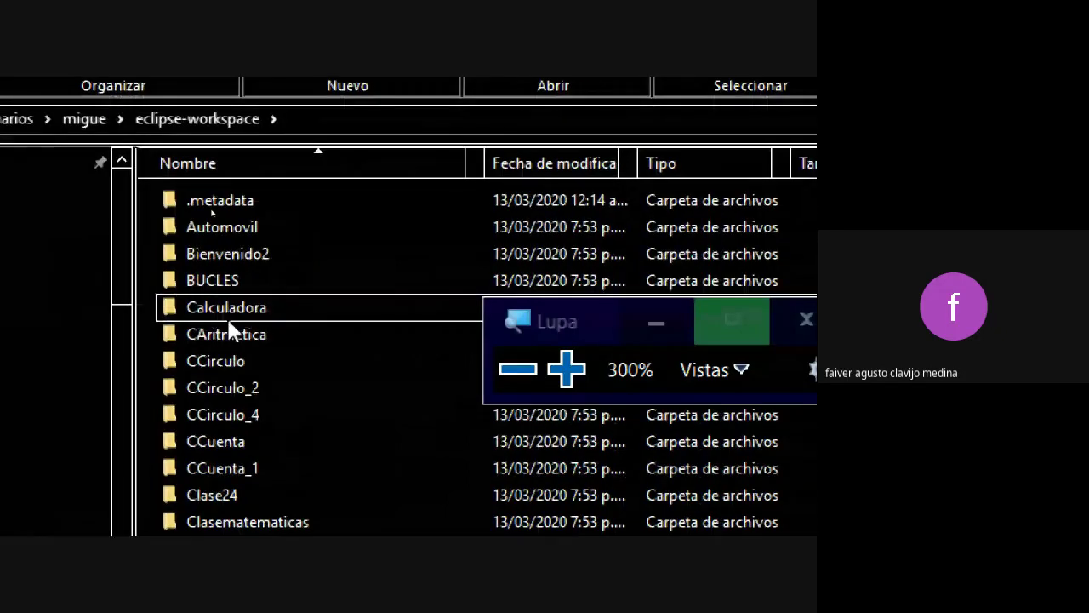
left_click(683, 343)
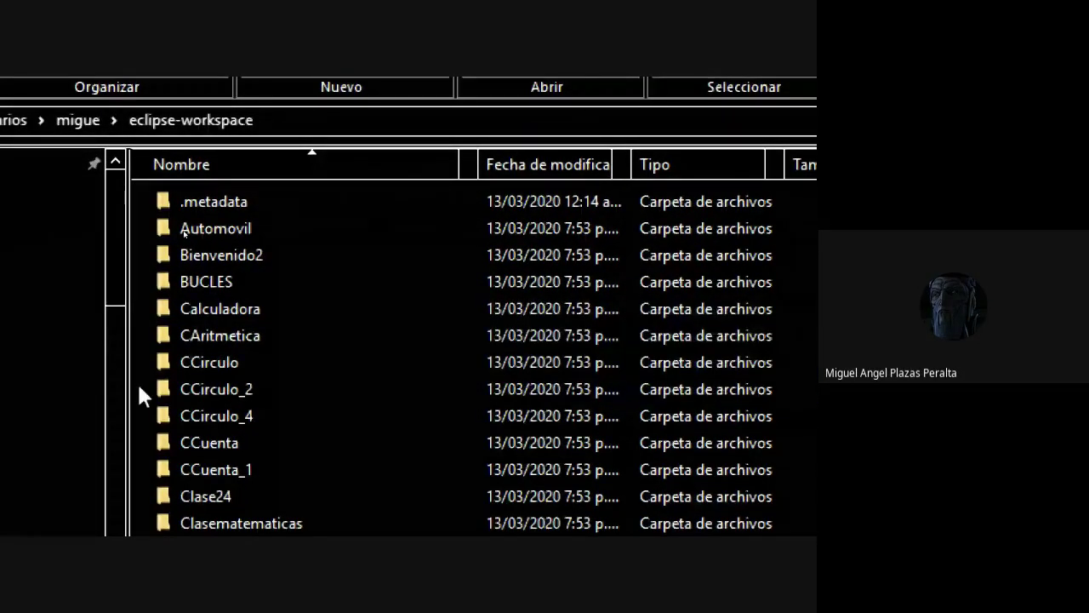
Look at the contents of the Calculadora project folder and return to eclipse-workspace
left_click(230, 315)
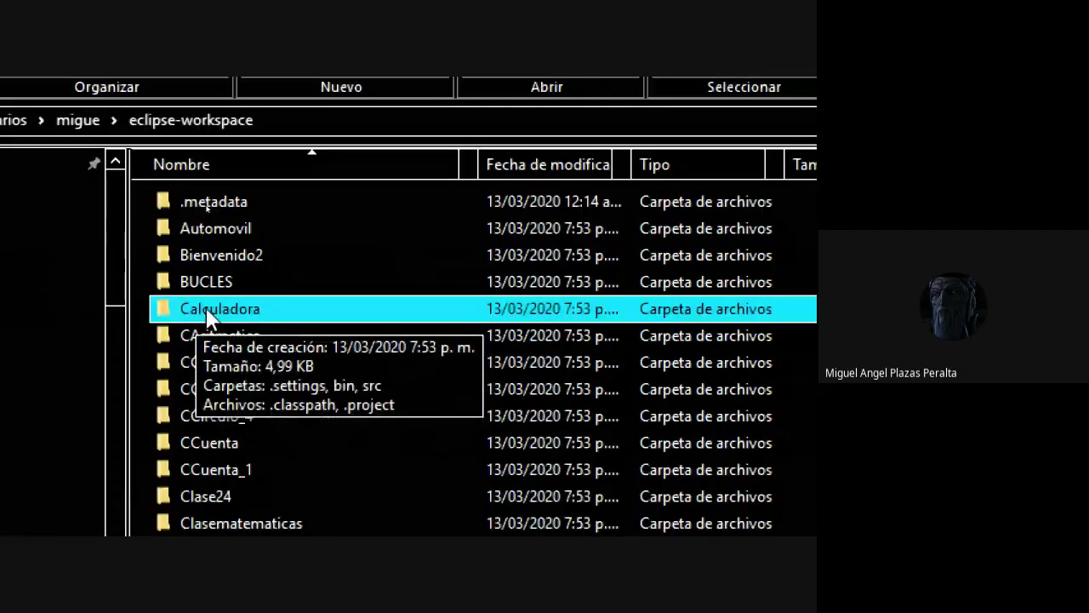
double_click(208, 313)
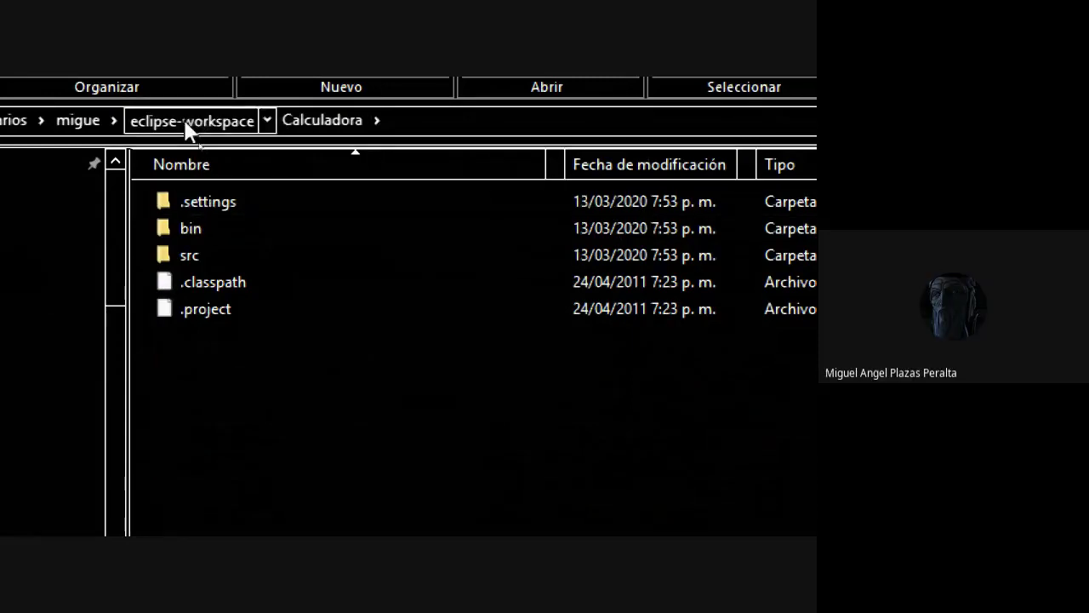
left_click(189, 126)
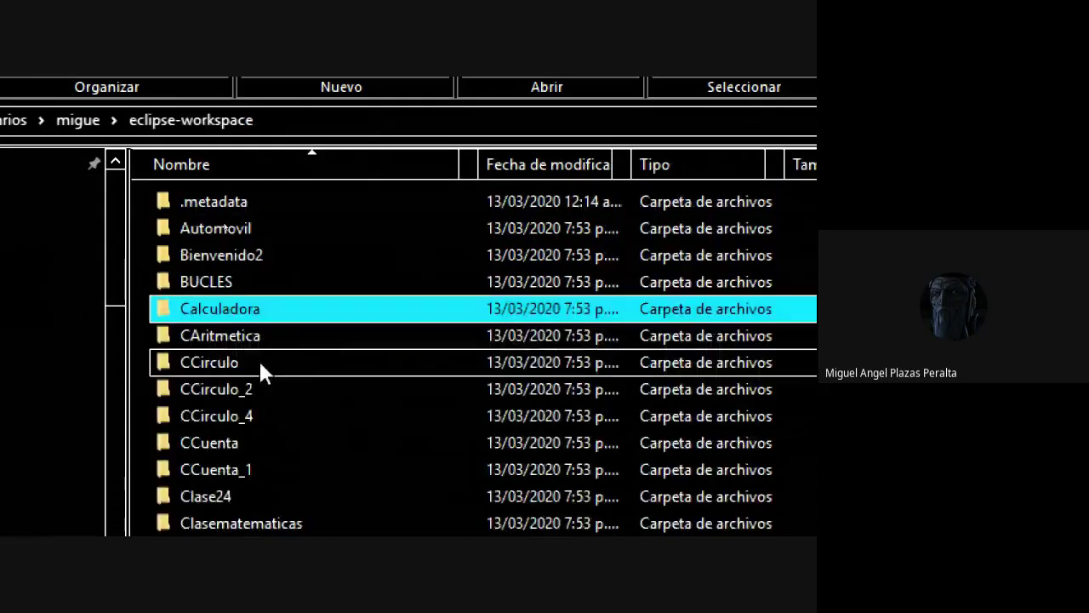
Duplicate the Calculadora project folder within eclipse-workspace
right_click(211, 311)
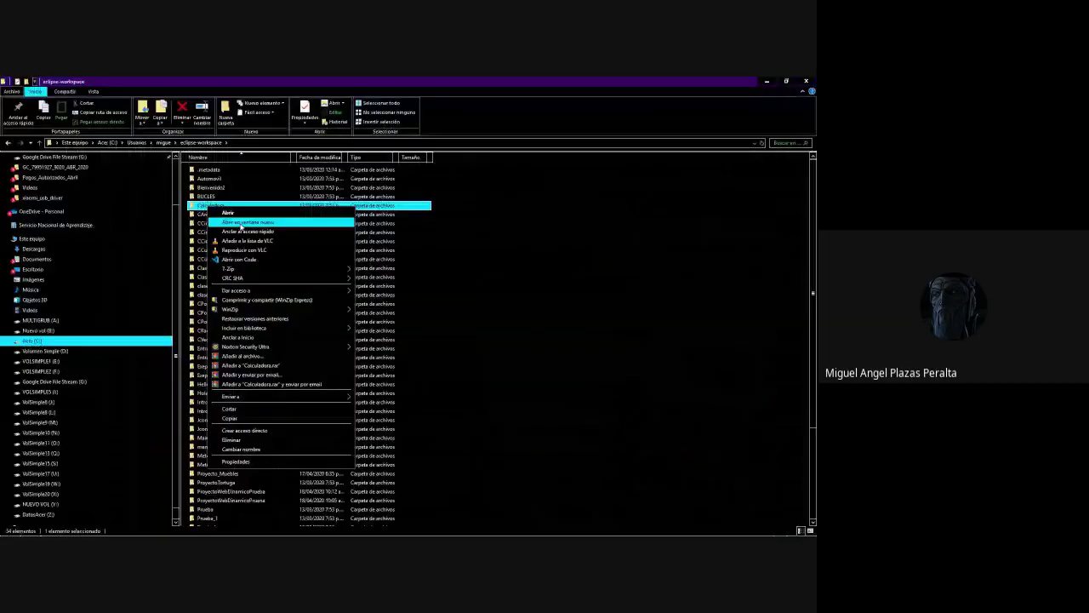
left_click(242, 410)
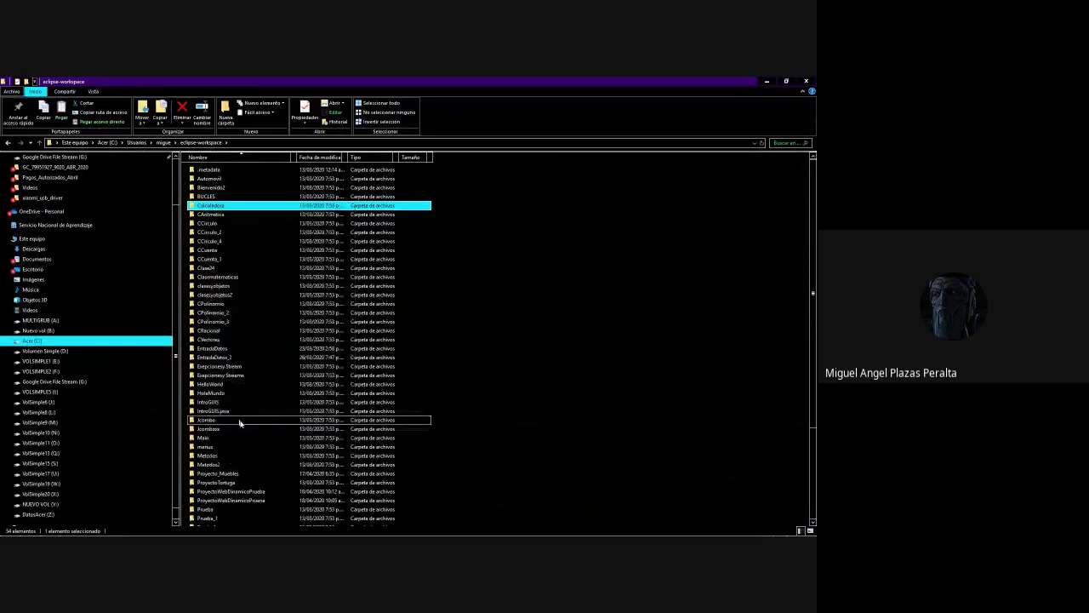
scroll(438, 357, "down", 5)
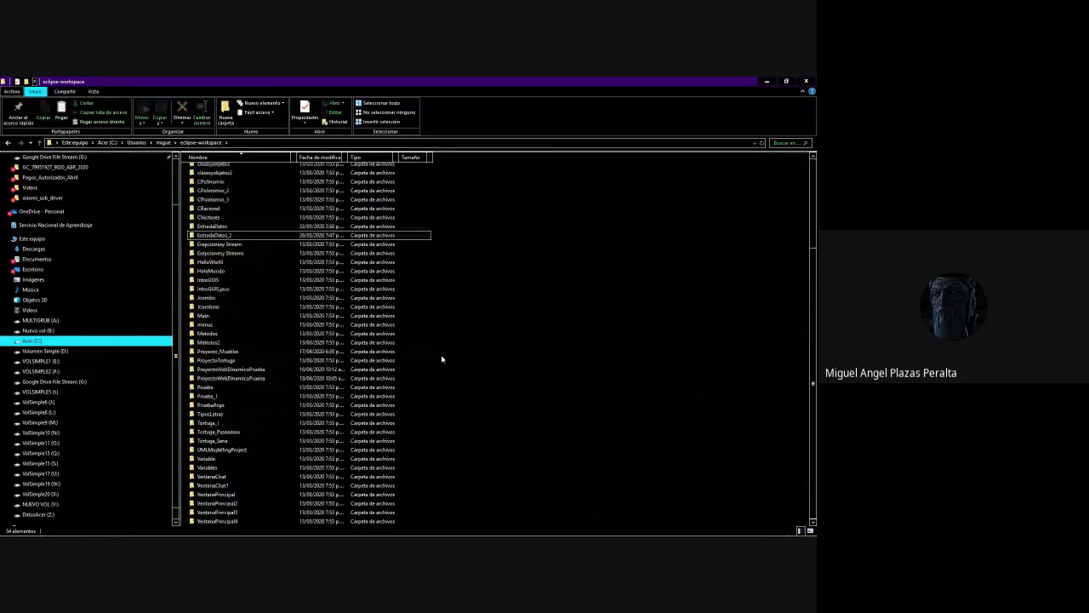
right_click(443, 360)
left_click(473, 415)
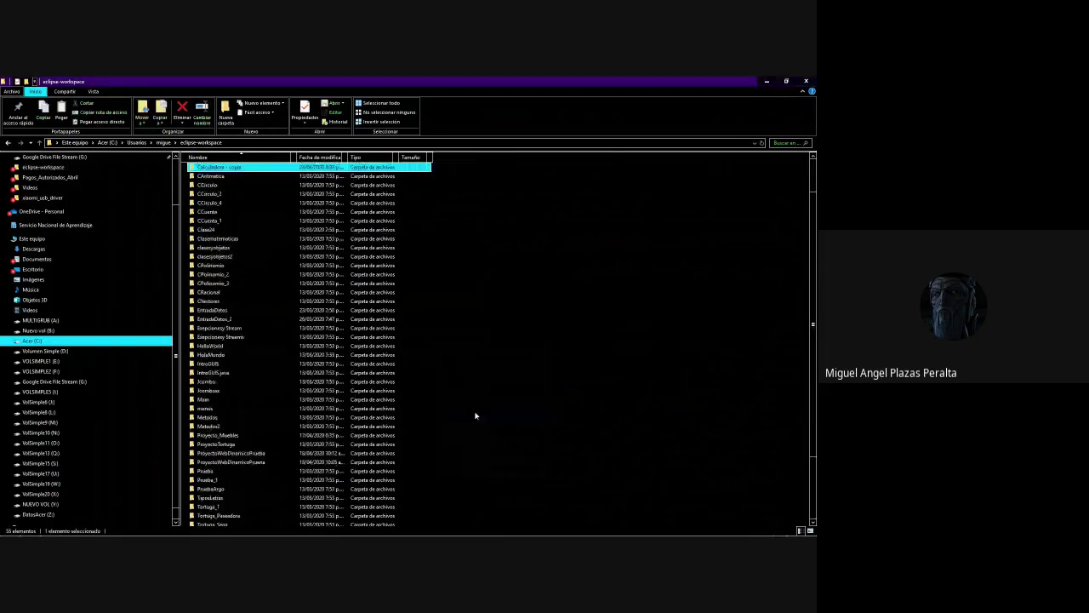
scroll(337, 301, "up", 2)
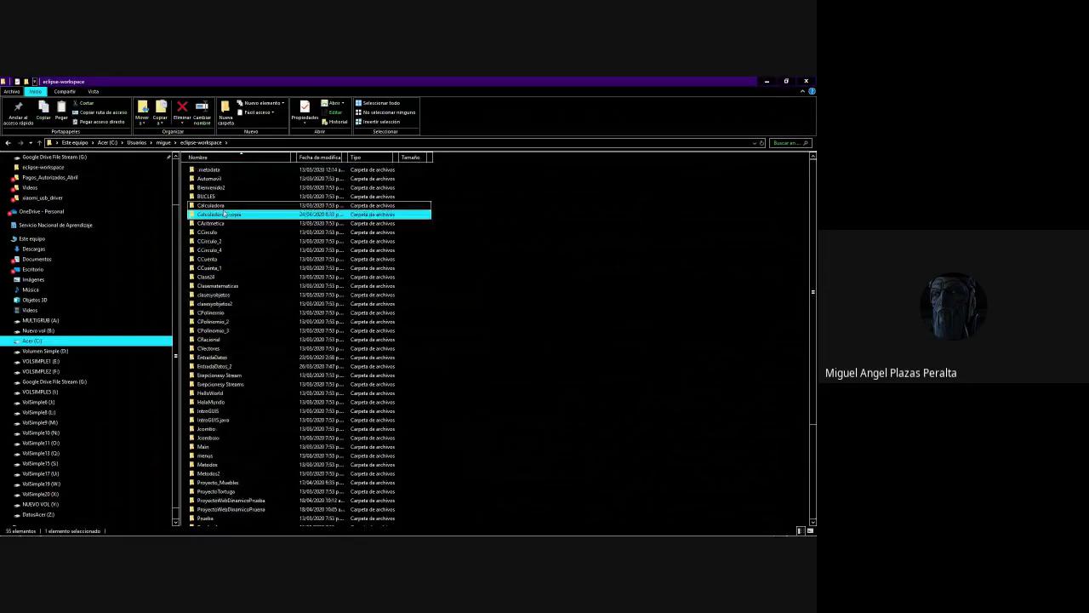
Rename the copied Calculadora folder as Calculadora_Ejemplo_
right_click(228, 217)
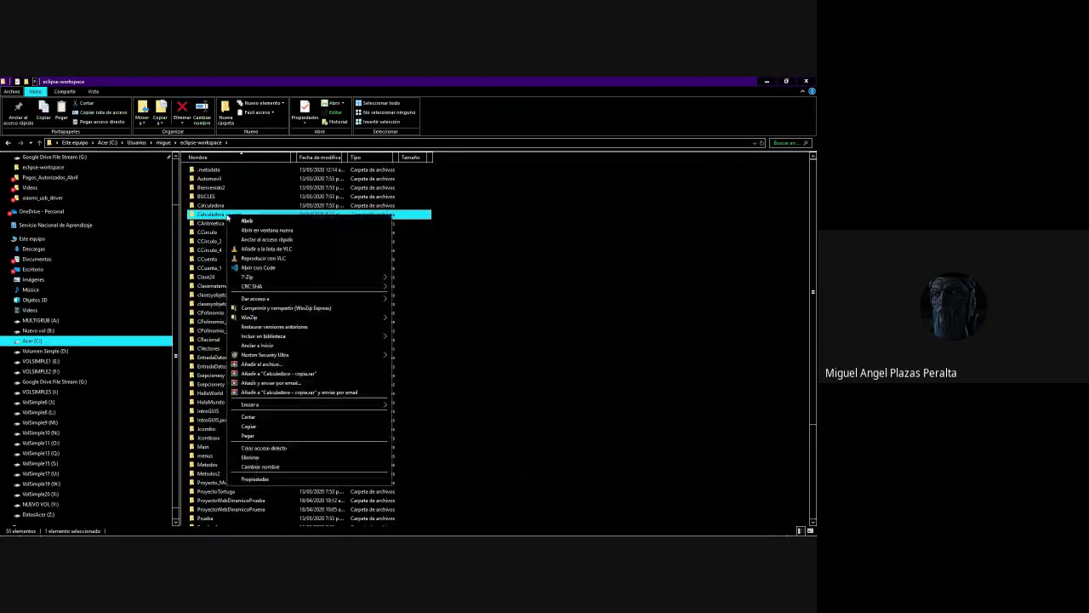
left_click(283, 466)
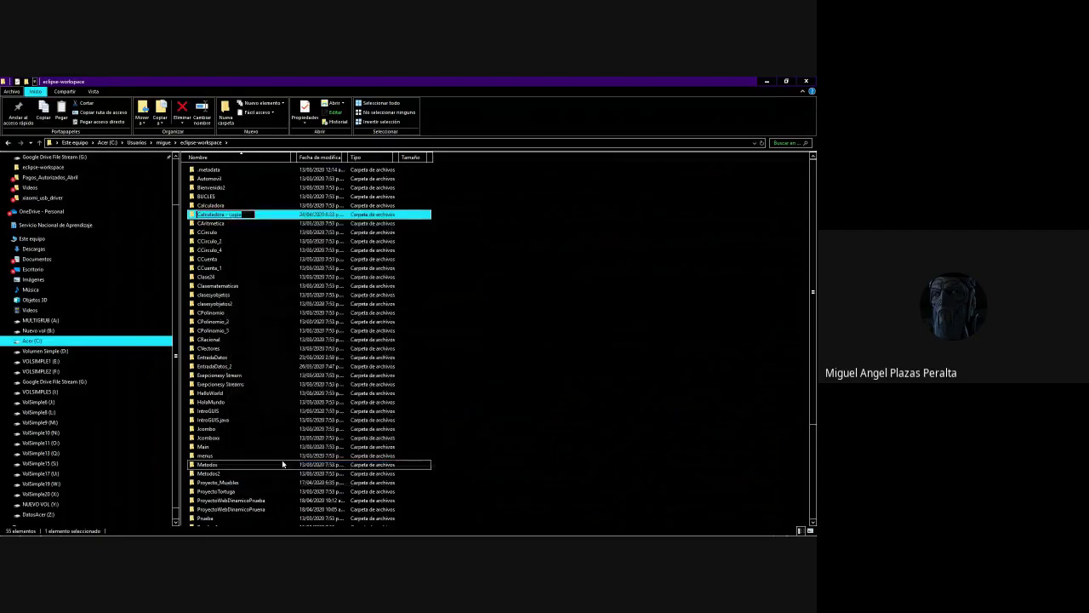
type("Calculadora_Ejemplo_")
key("Return")
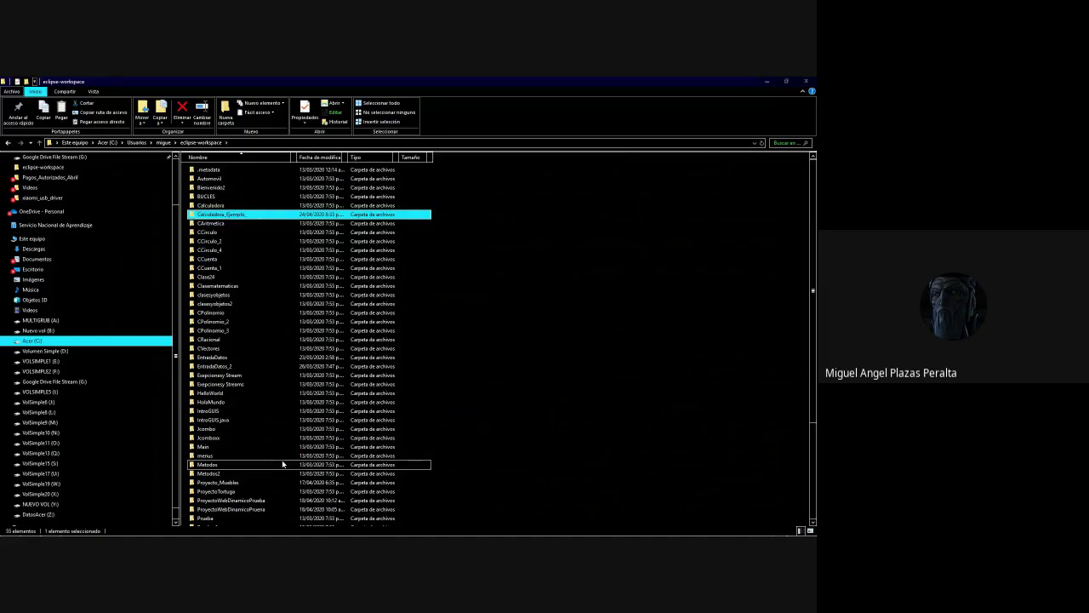
left_click(505, 331)
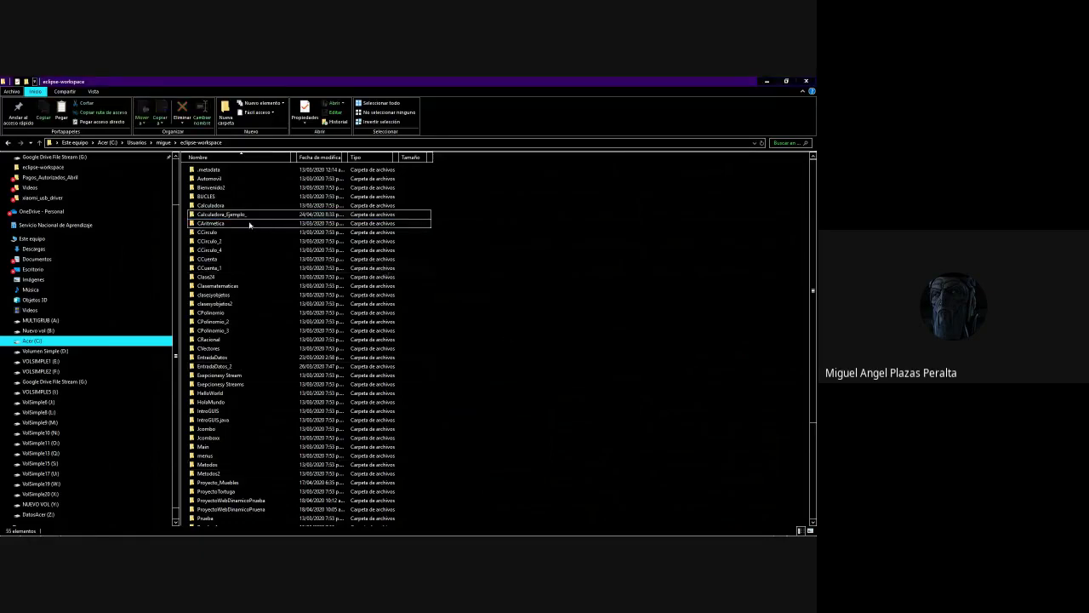
Remove the trailing underscore from the copied folder's name, making it Calculadora_Ejemplo, and select the folder
left_click(248, 217)
right_click(247, 217)
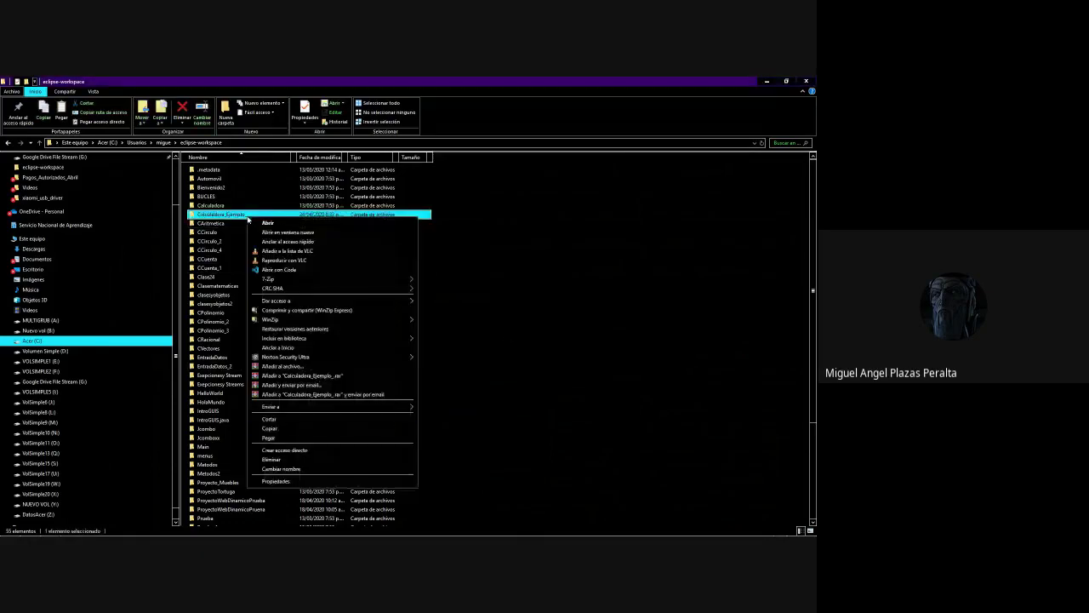
left_click(301, 469)
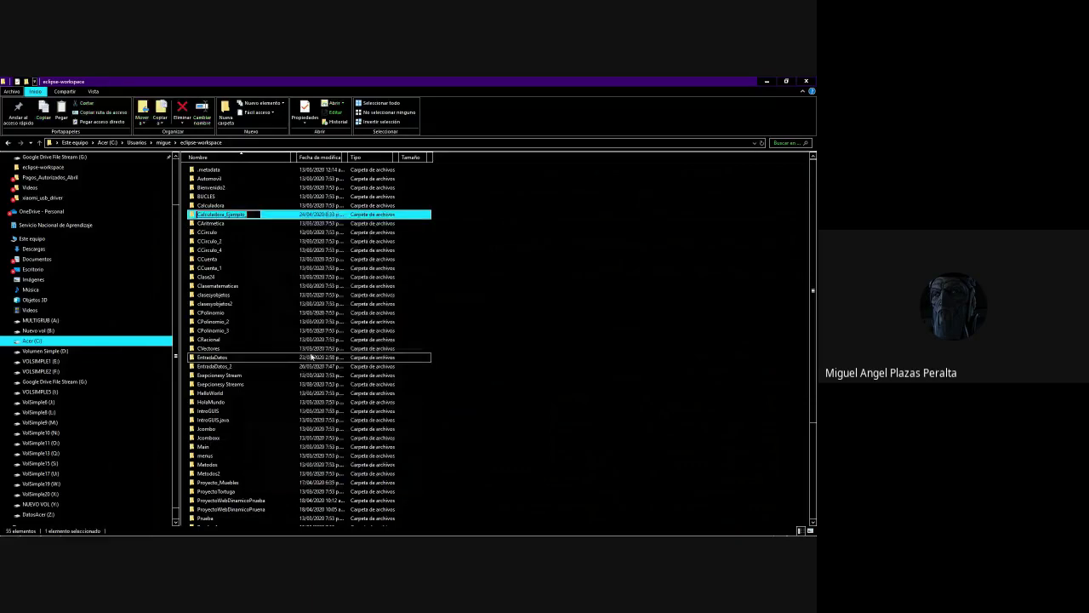
left_click(255, 215)
key("BackSpace")
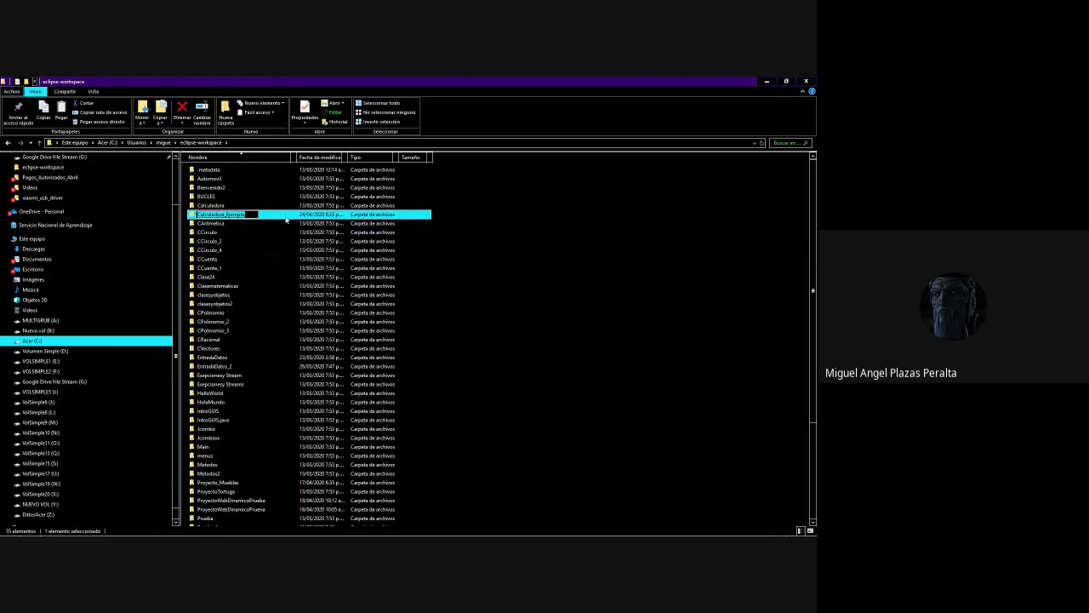
left_click(481, 235)
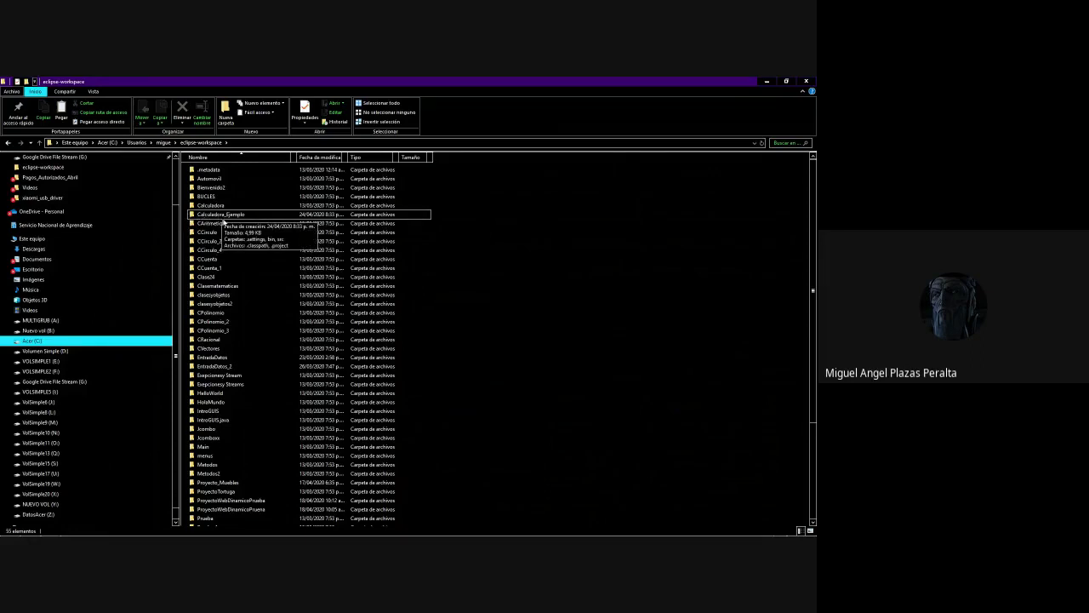
left_click(204, 217)
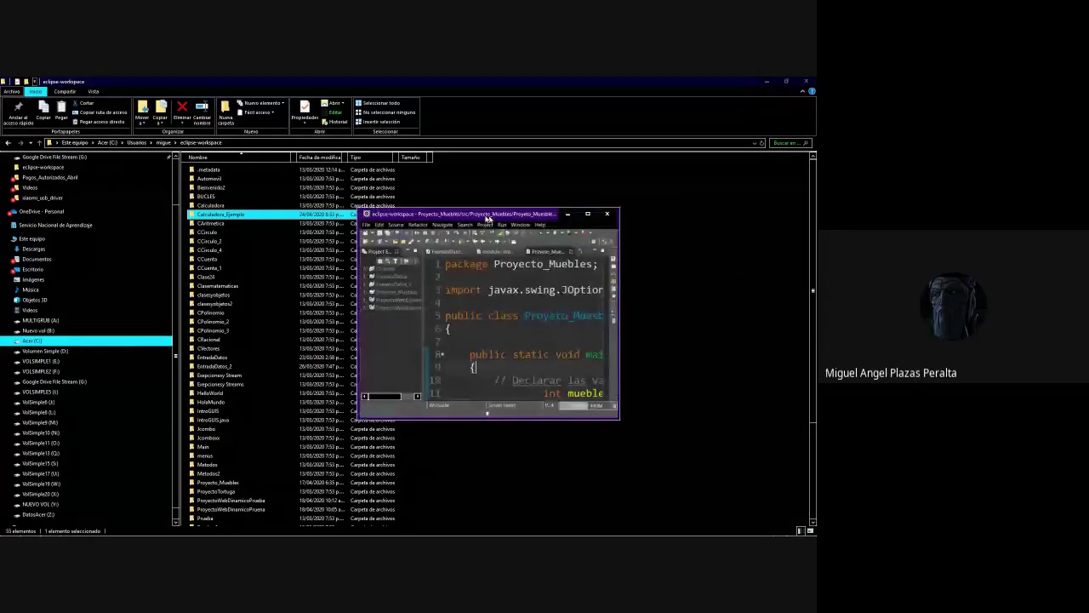
Switch to Eclipse and start an import with the Existing Projects into Workspace wizard
double_click(487, 219)
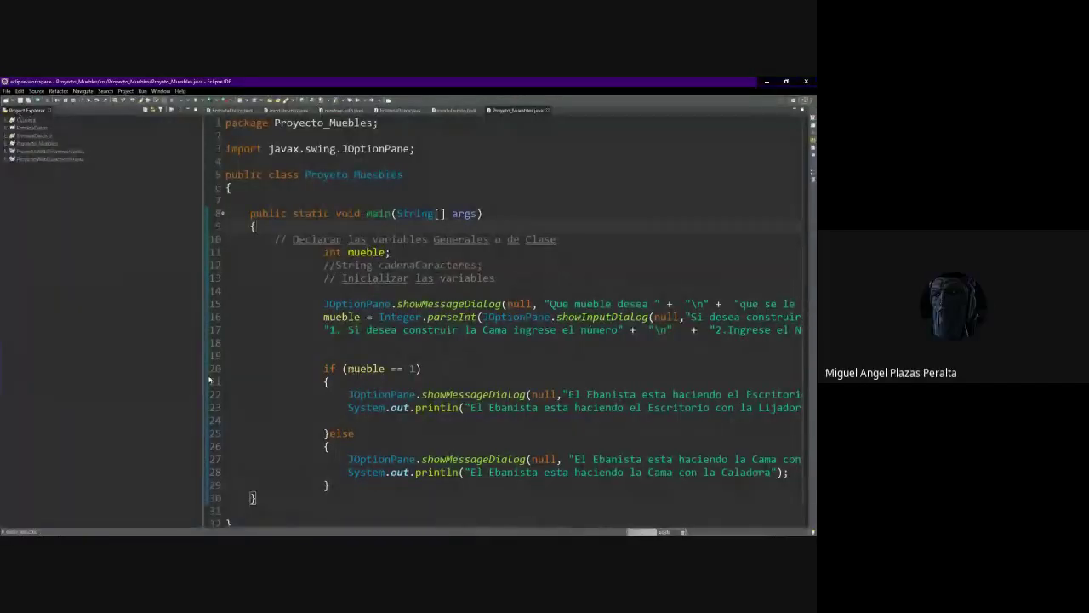
left_click(6, 90)
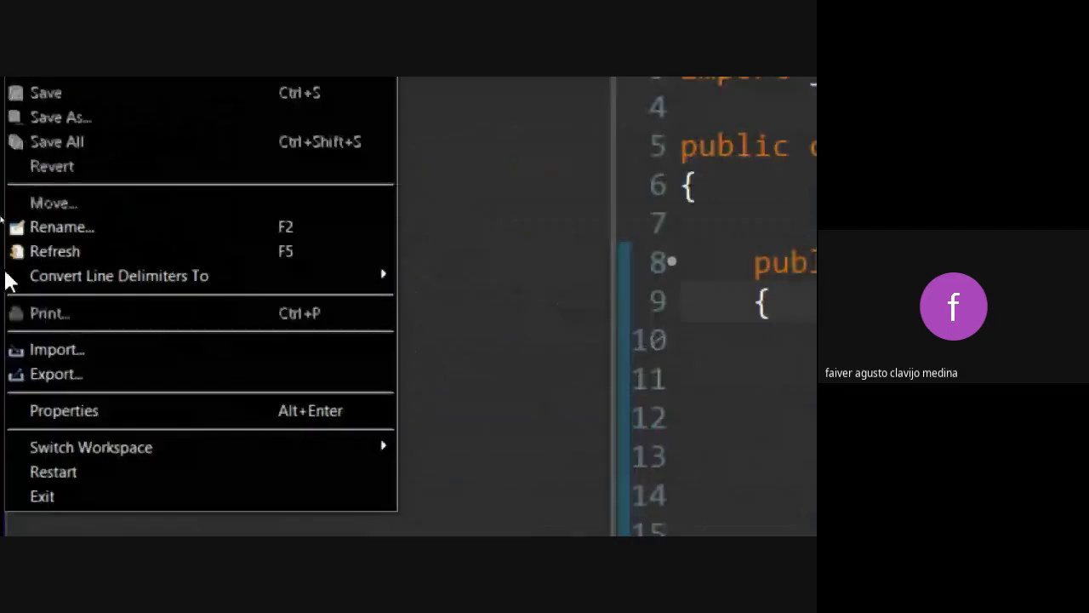
left_click(53, 350)
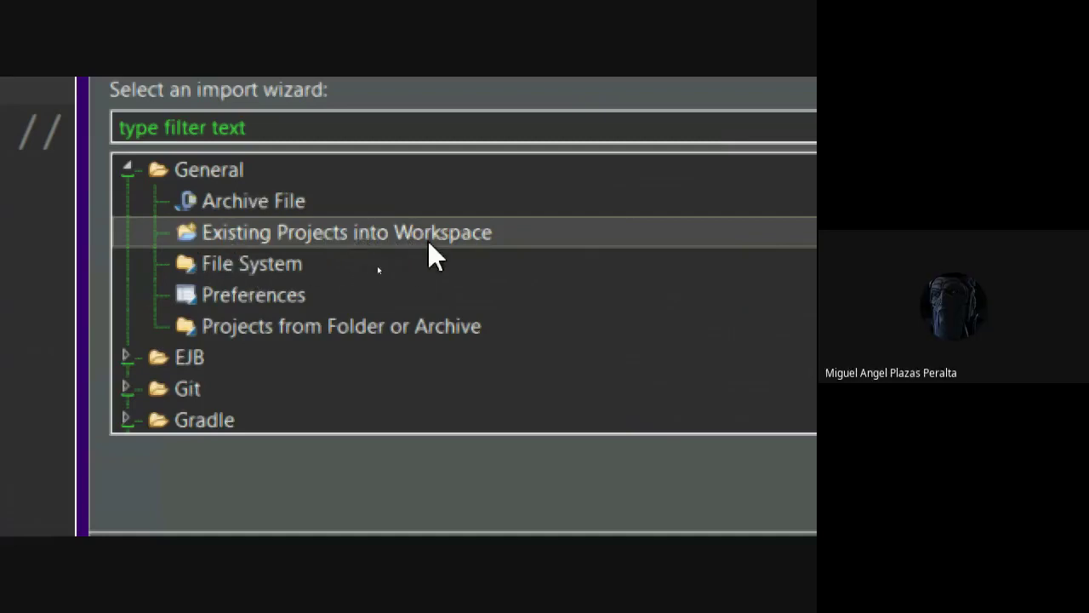
double_click(223, 233)
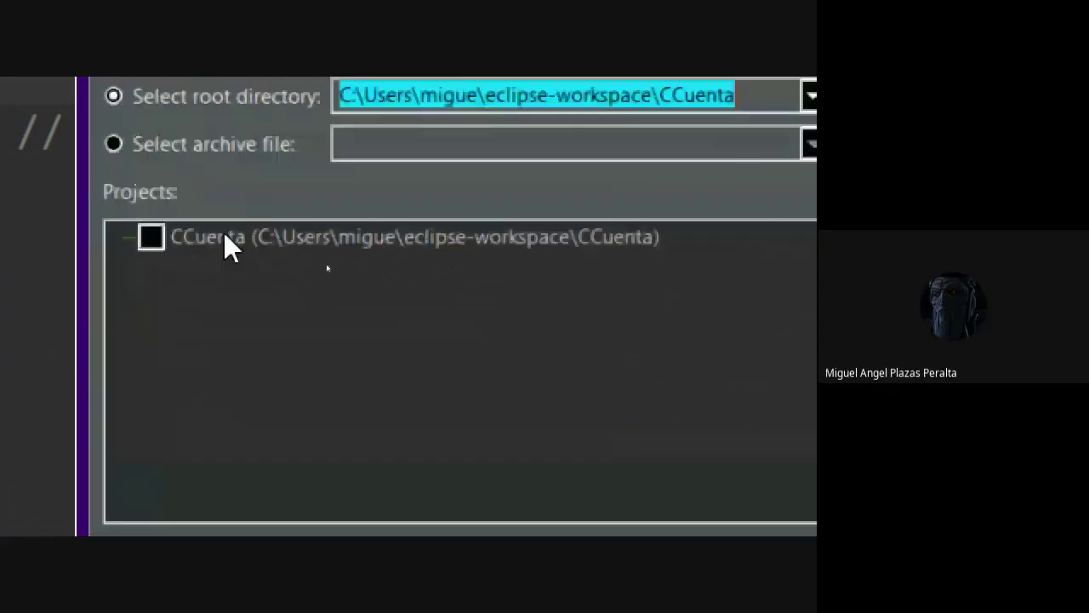
Choose the Calculadora_Ejemplo folder in eclipse-workspace as the root directory for the project import
left_click(228, 242)
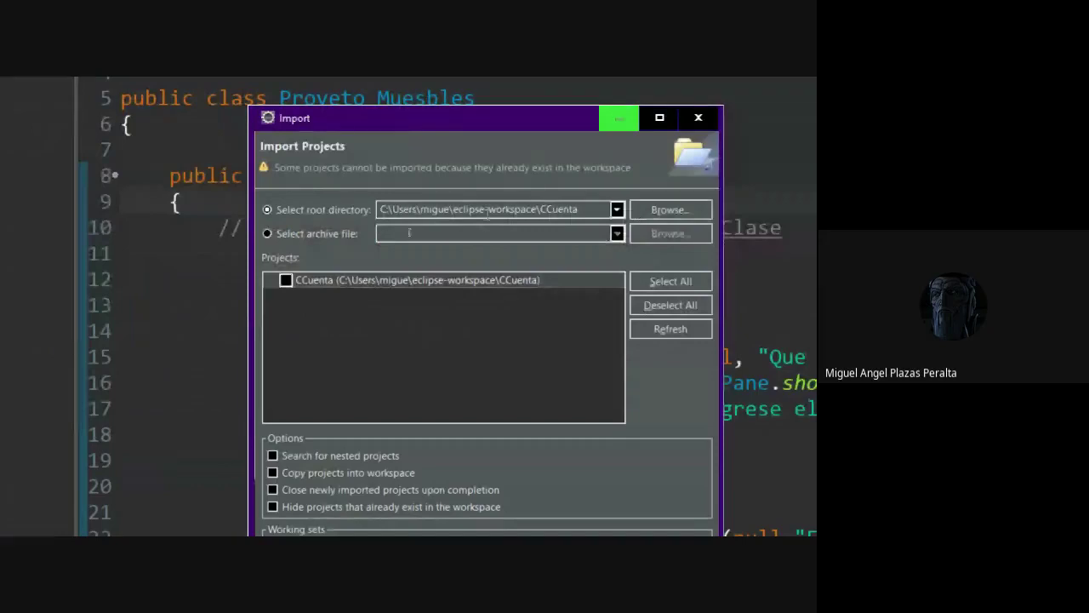
double_click(455, 208)
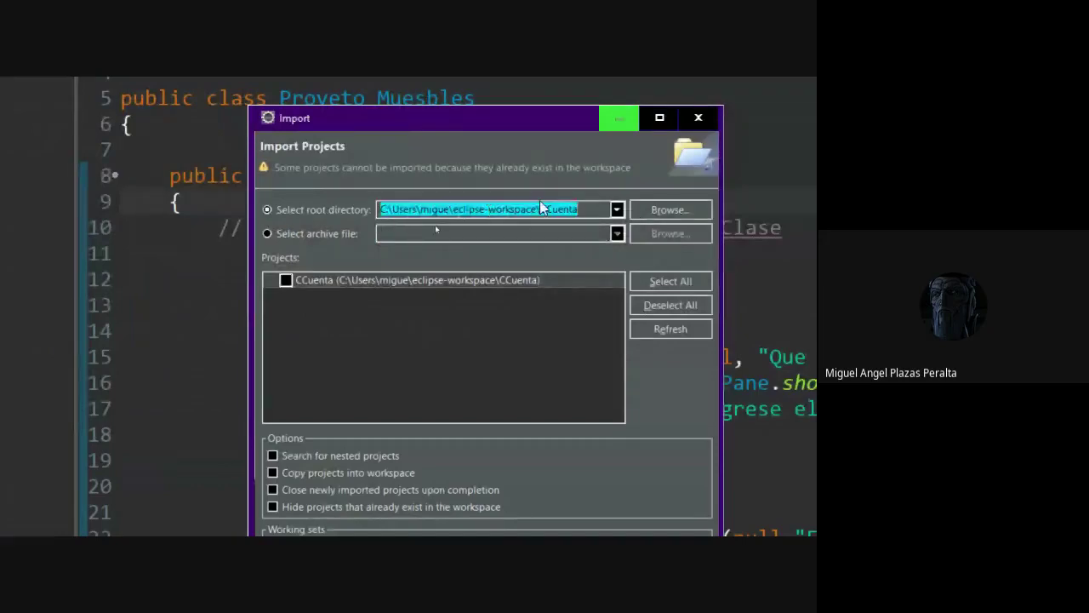
left_click(698, 209)
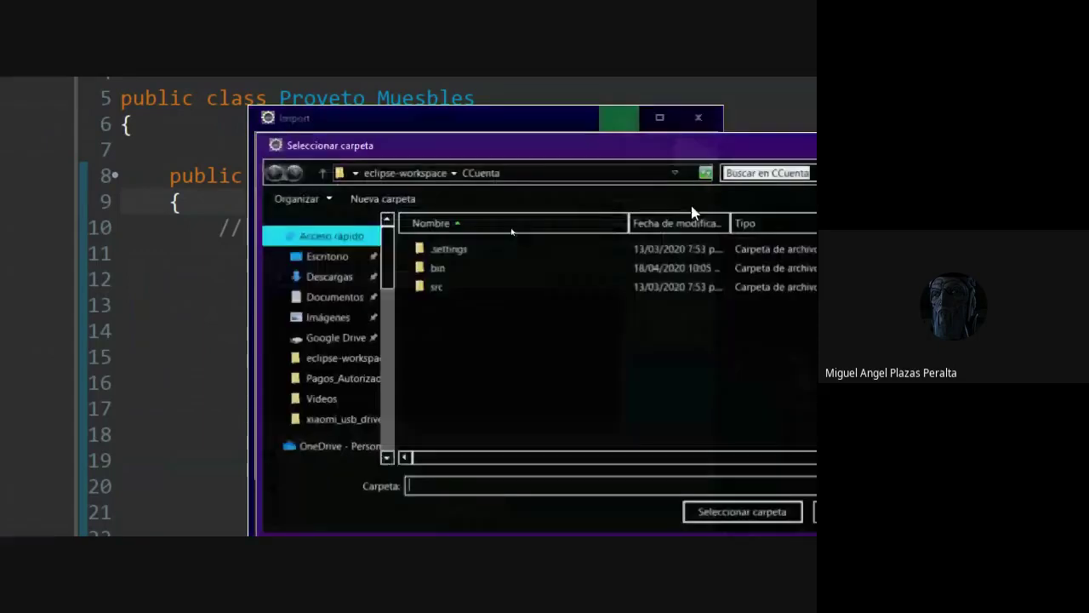
left_click_drag(534, 160, 325, 123)
key("alt+Up")
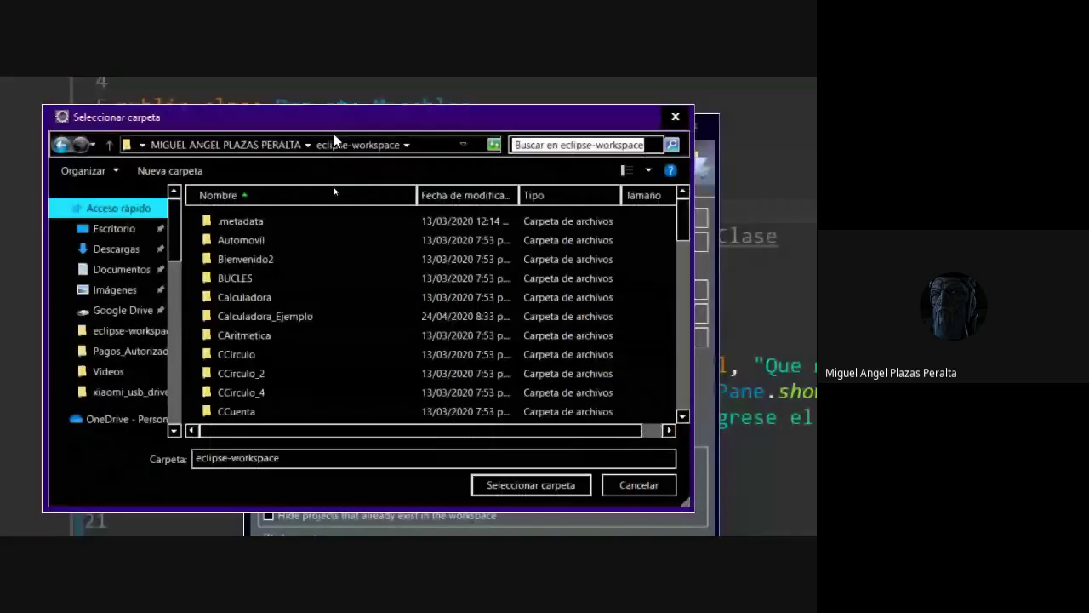
left_click(275, 297)
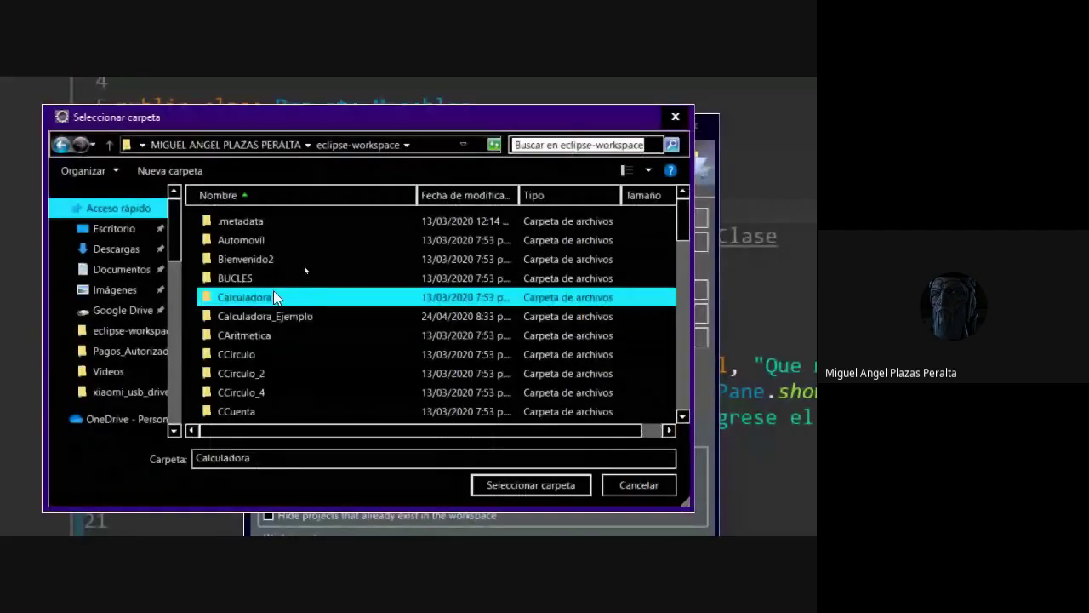
left_click(265, 317)
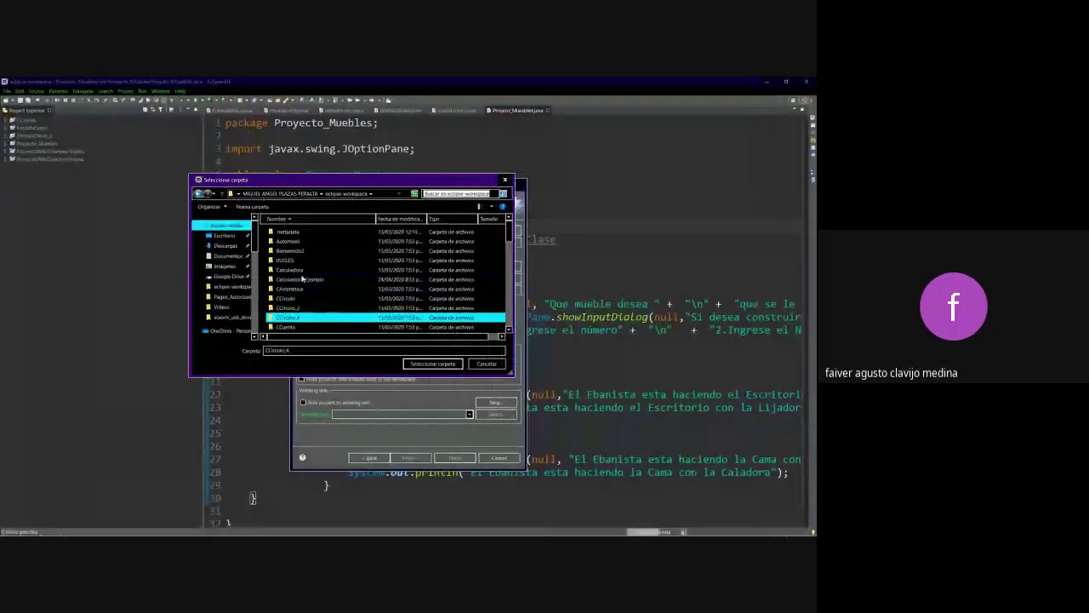
left_click(437, 364)
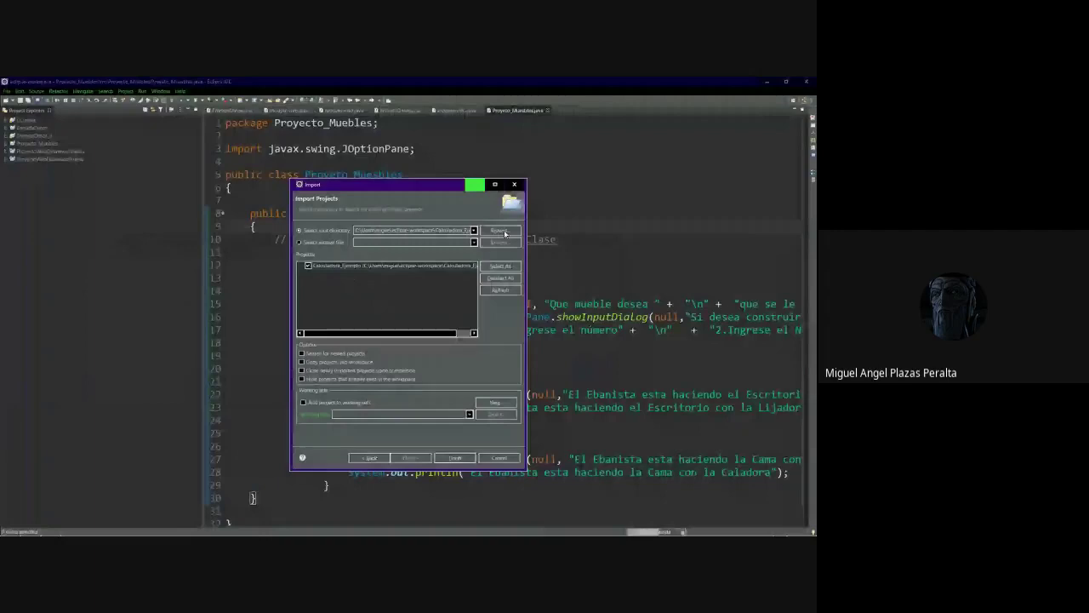
Browse for the root directory again and pick the Calculadora_Ejemplo folder
left_click(498, 231)
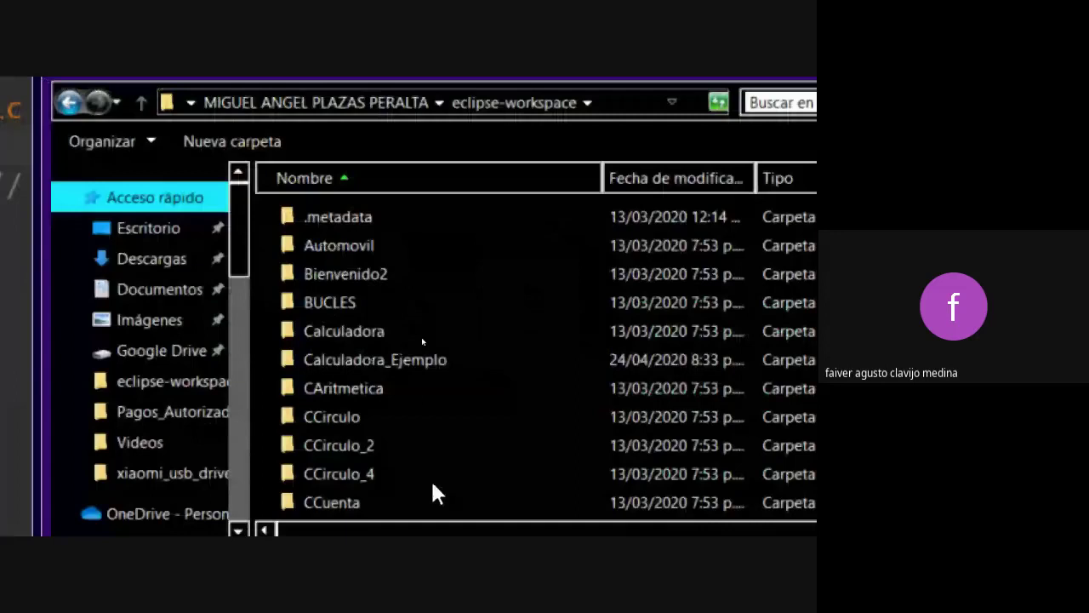
left_click(439, 364)
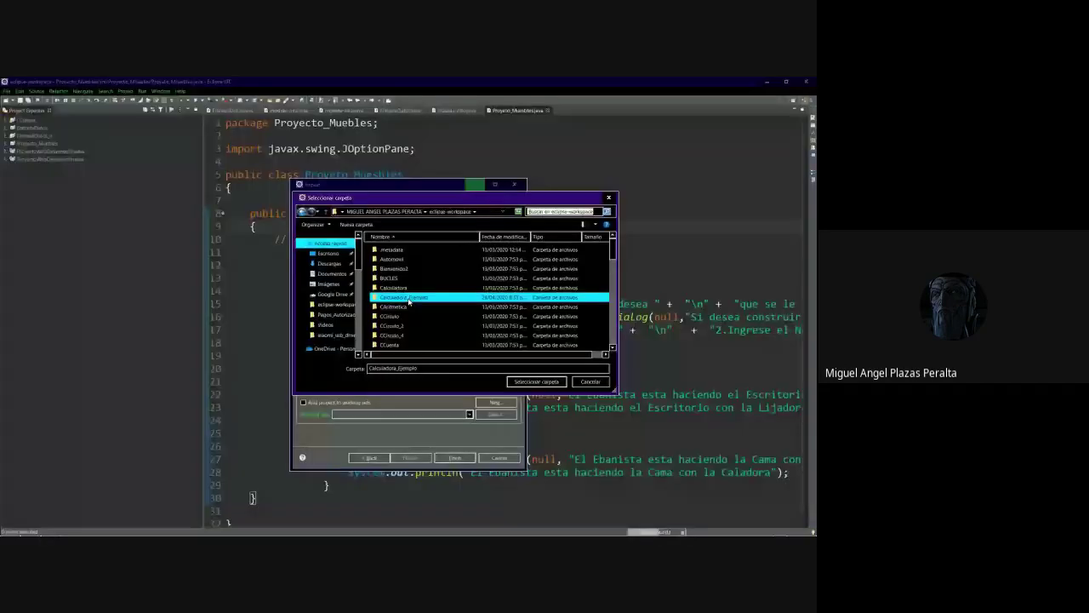
left_click(536, 381)
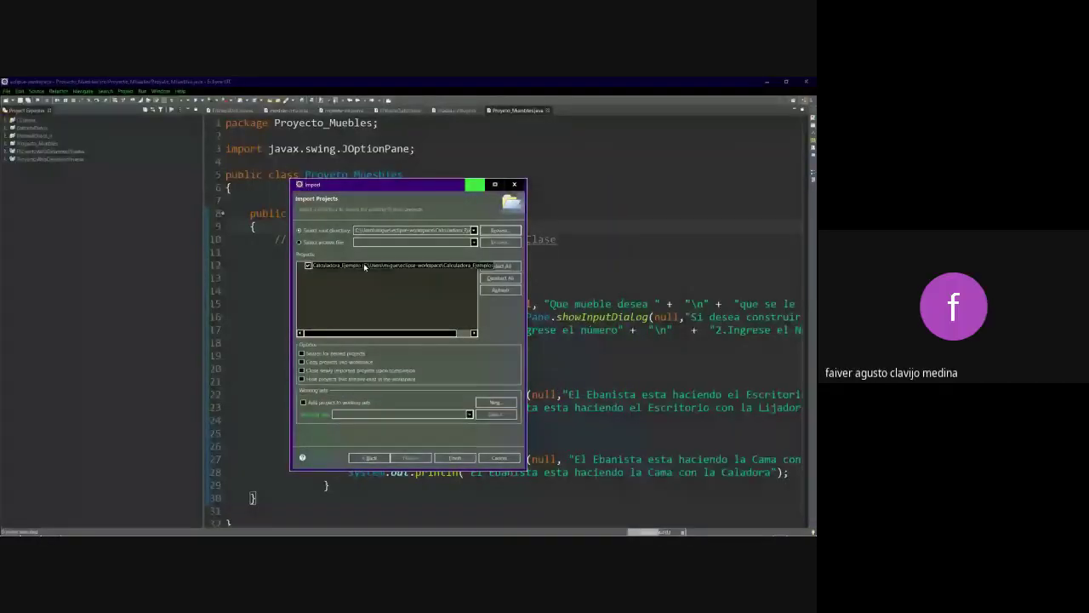
left_click_drag(417, 334, 434, 334)
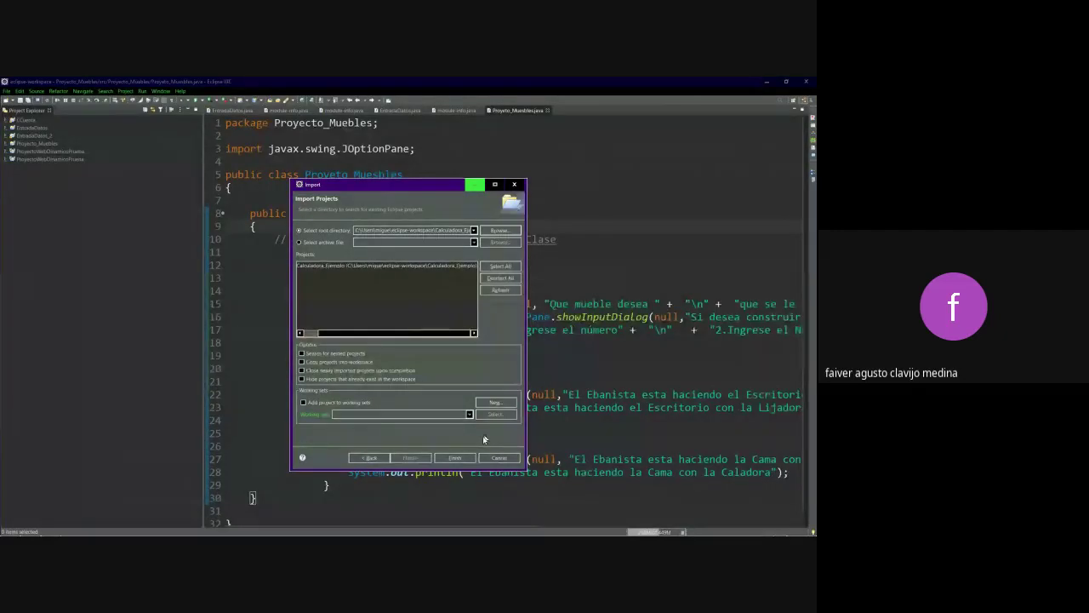
Reselect Calculadora_Ejemplo from eclipse-workspace as the root directory and finish importing the project
left_click(490, 231)
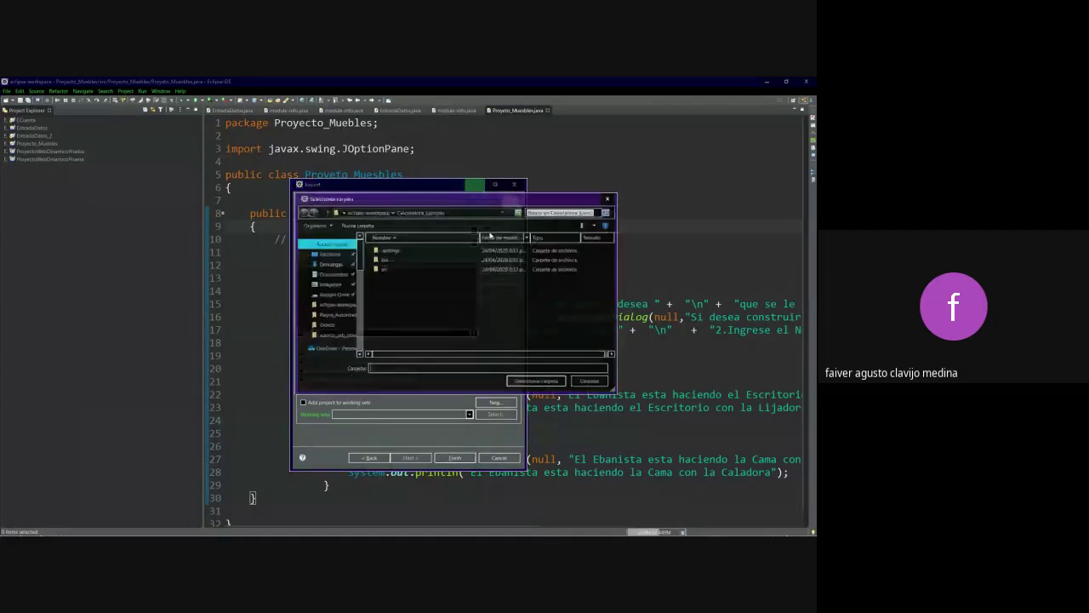
left_click(367, 211)
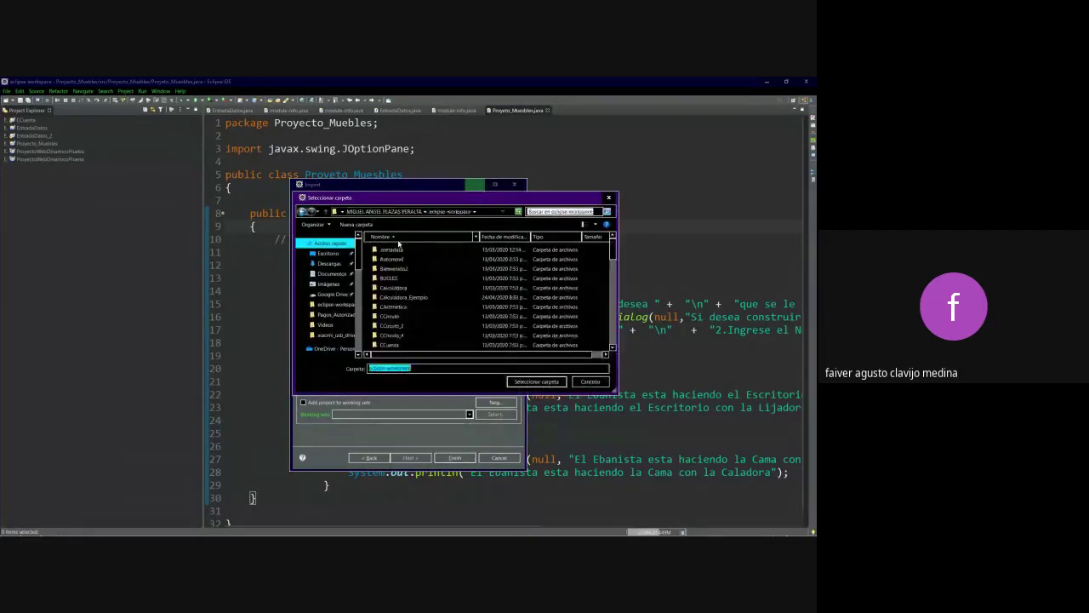
scroll(403, 300, "up", 1)
left_click(403, 298)
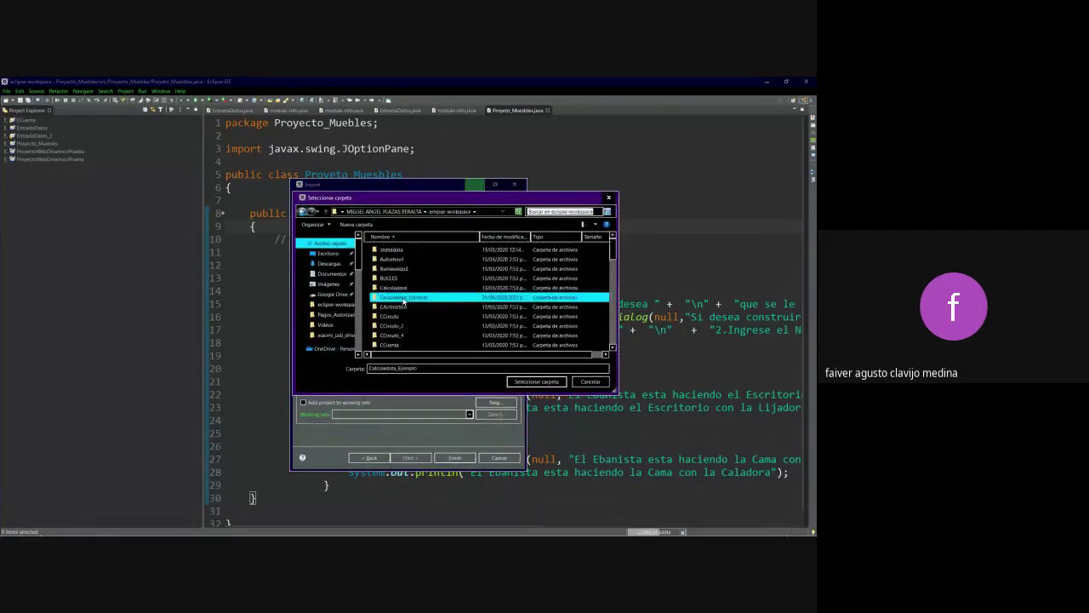
left_click(538, 382)
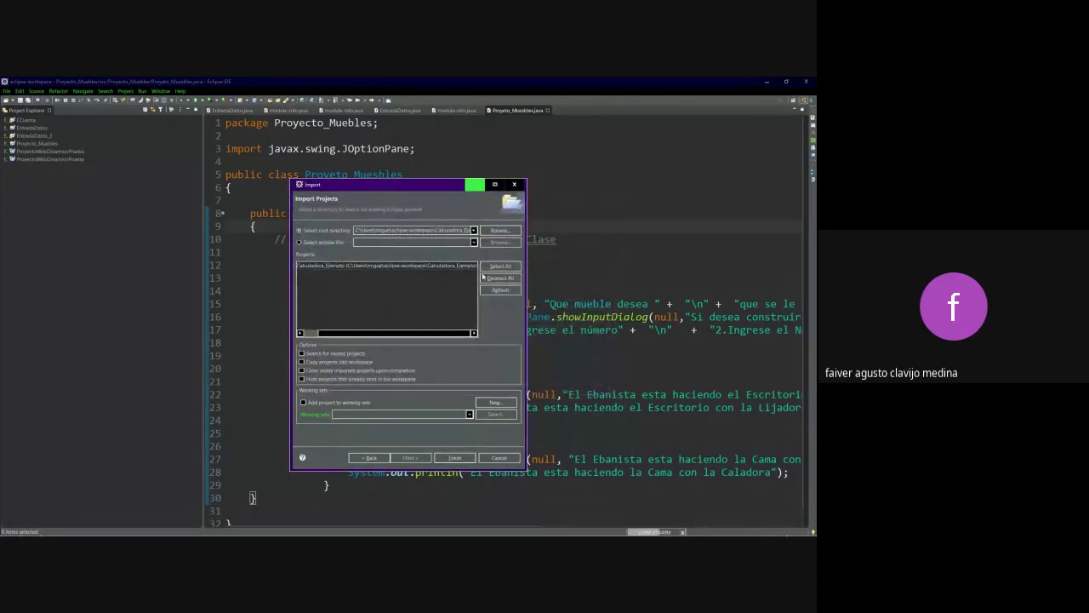
left_click(455, 457)
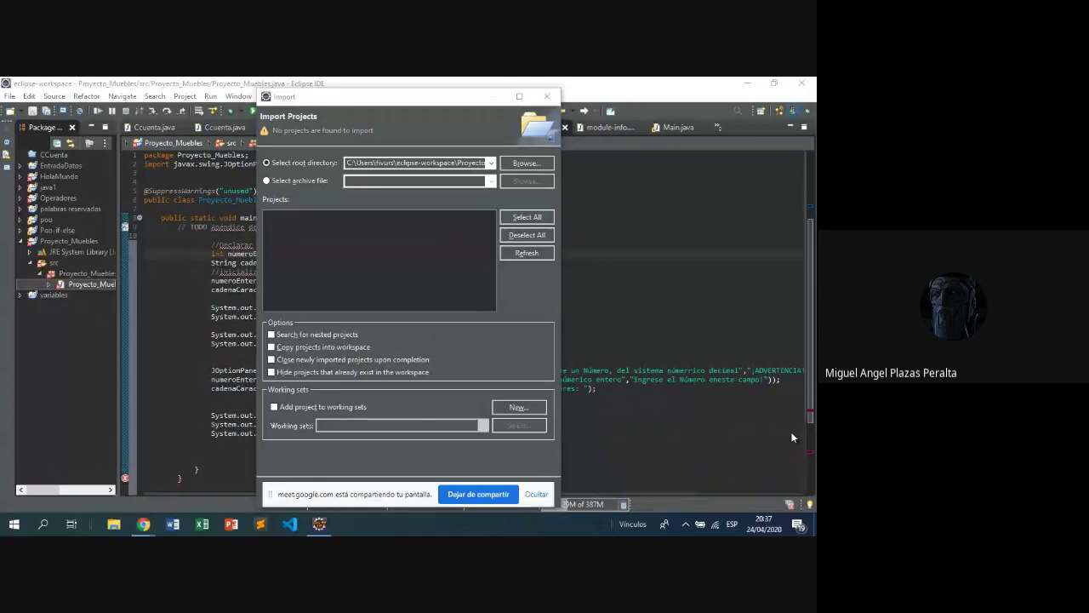
Set the import's root directory to the Proyecto-Ebanisteria folder in eclipse-workspace
left_click(793, 435)
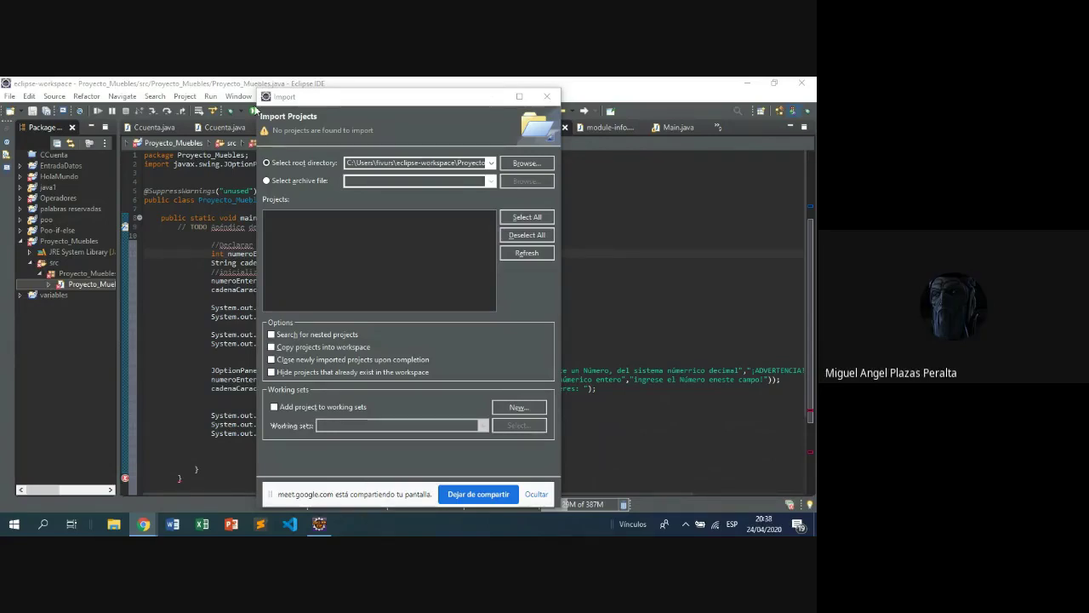
left_click(524, 162)
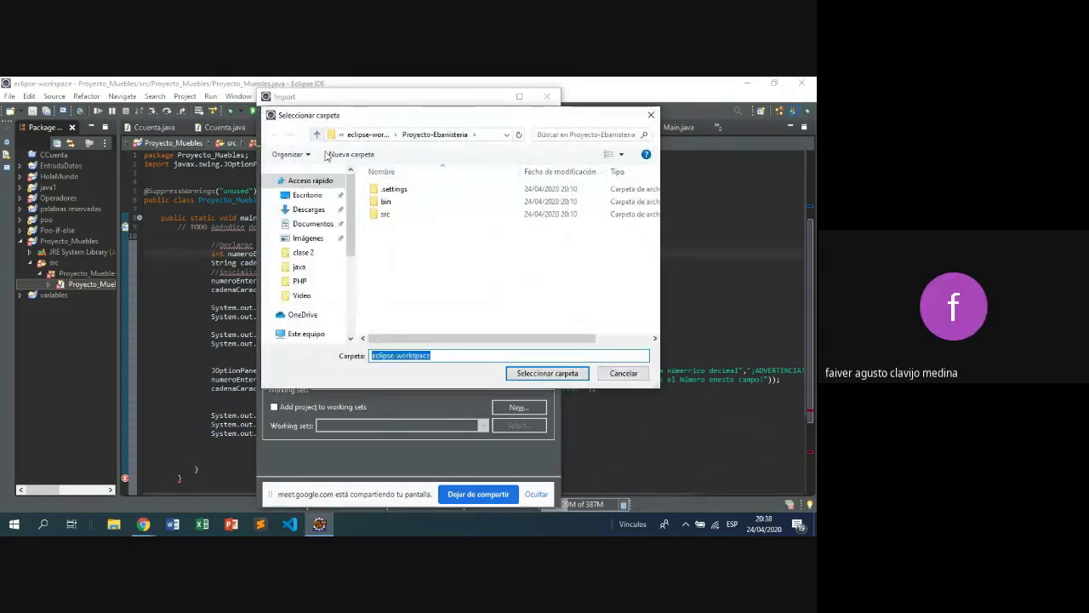
left_click(316, 135)
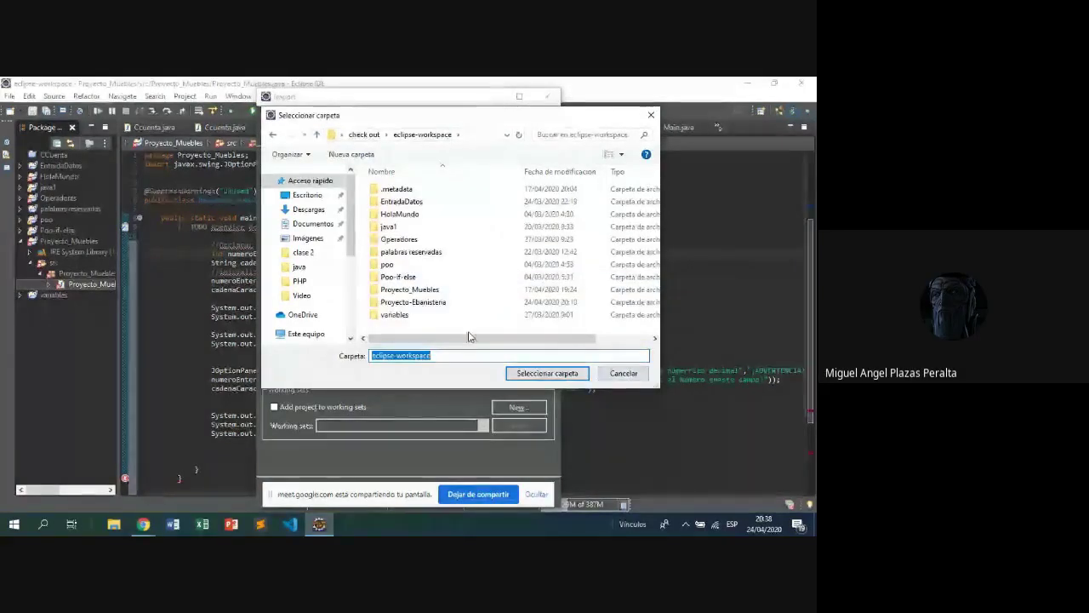
left_click(413, 302)
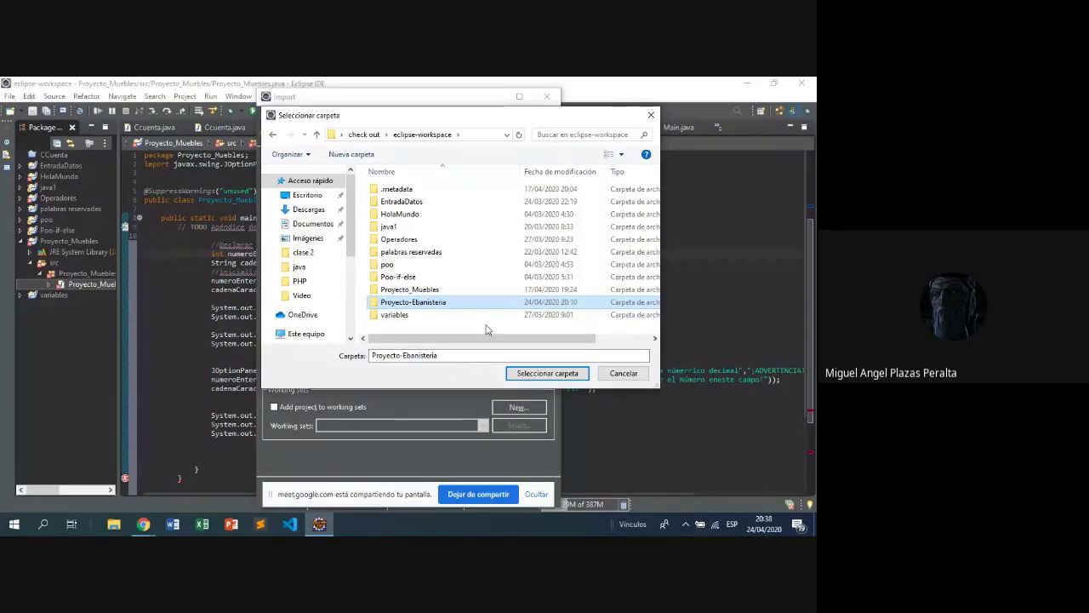
left_click(548, 373)
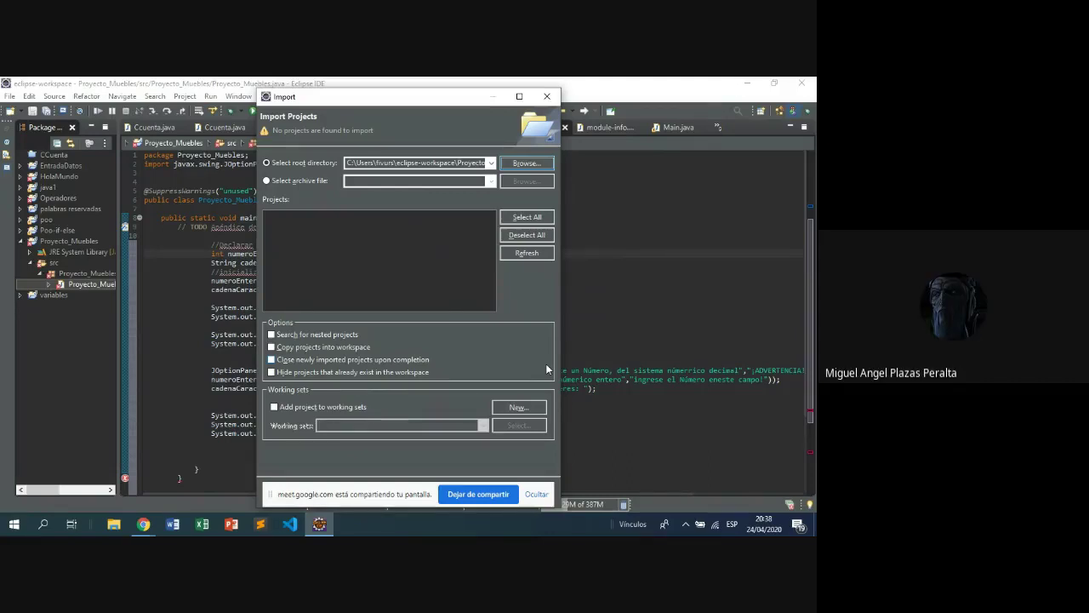
left_click(267, 181)
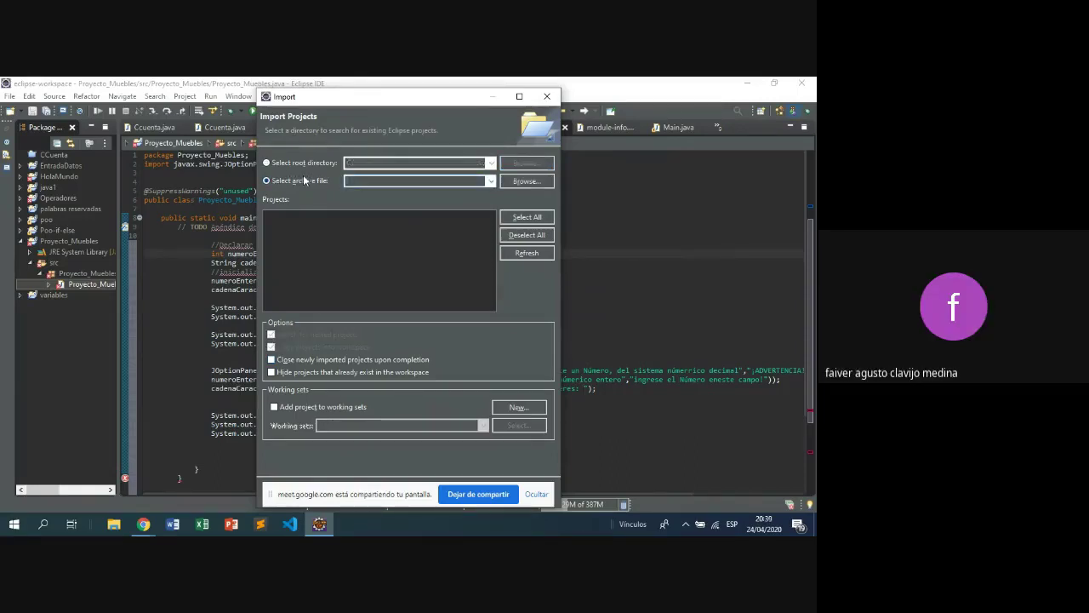
left_click(545, 182)
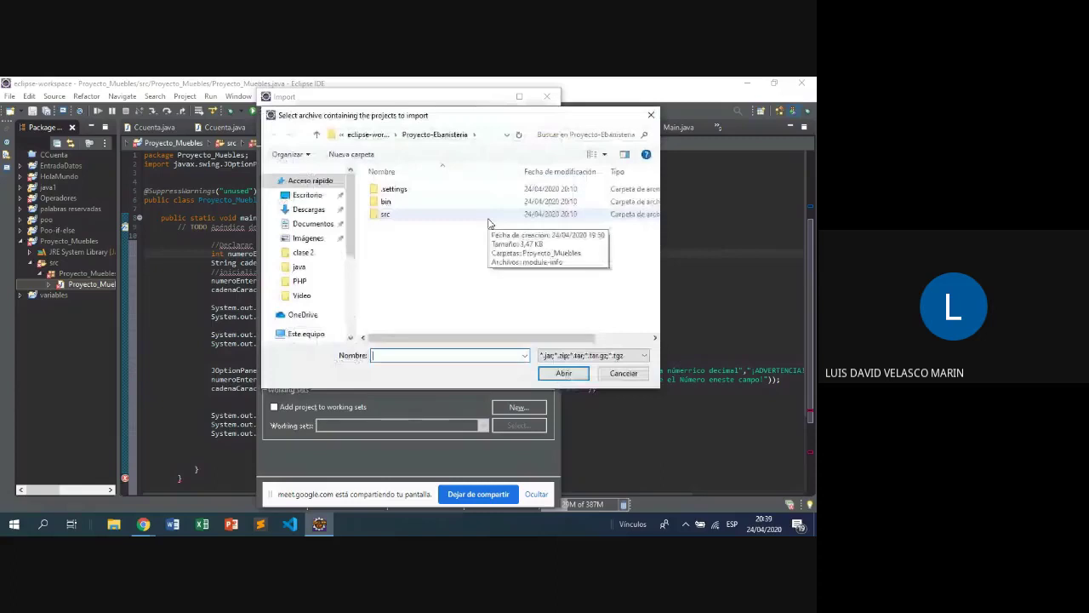
left_click(318, 135)
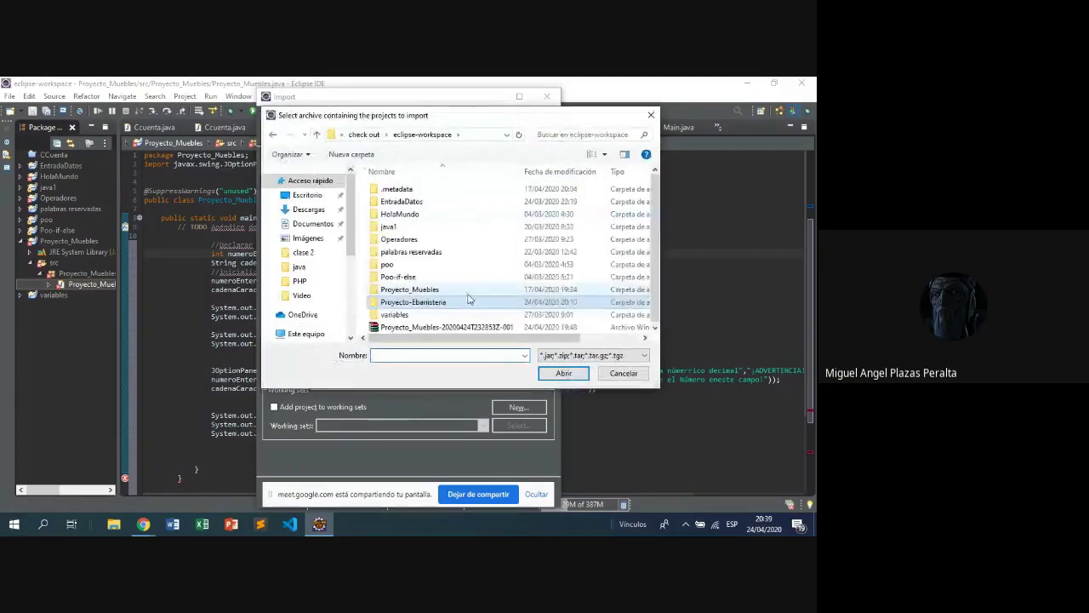
left_click(501, 303)
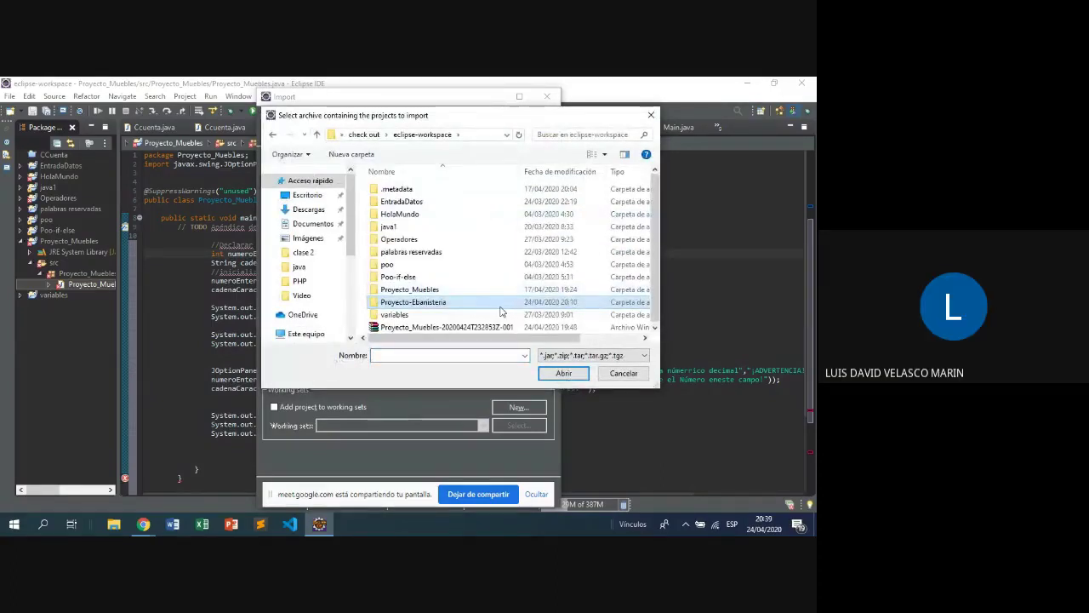
left_click(564, 374)
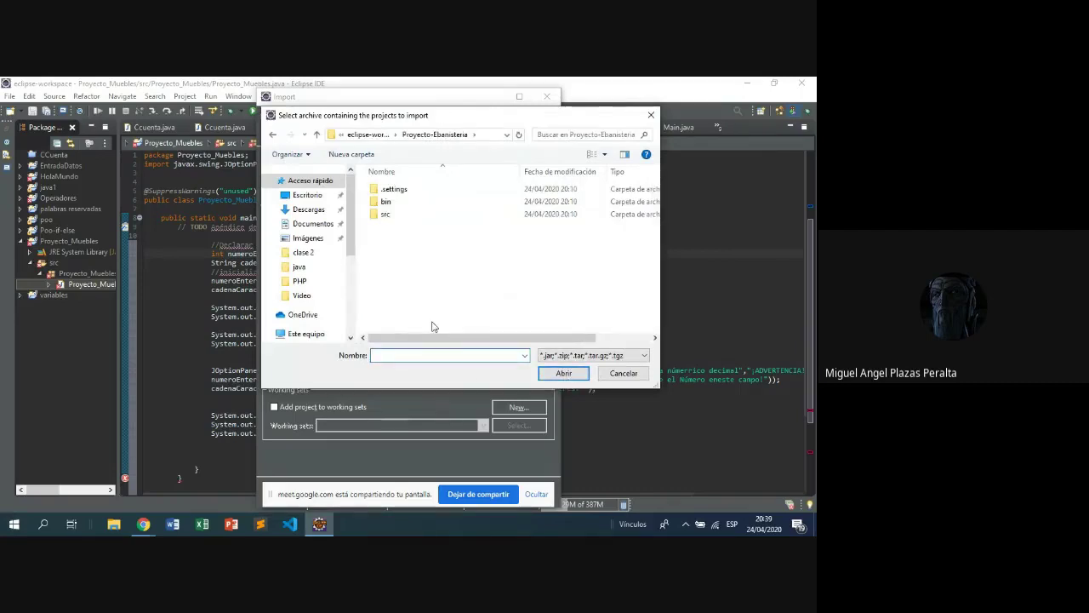
left_click(385, 202)
left_click(382, 226)
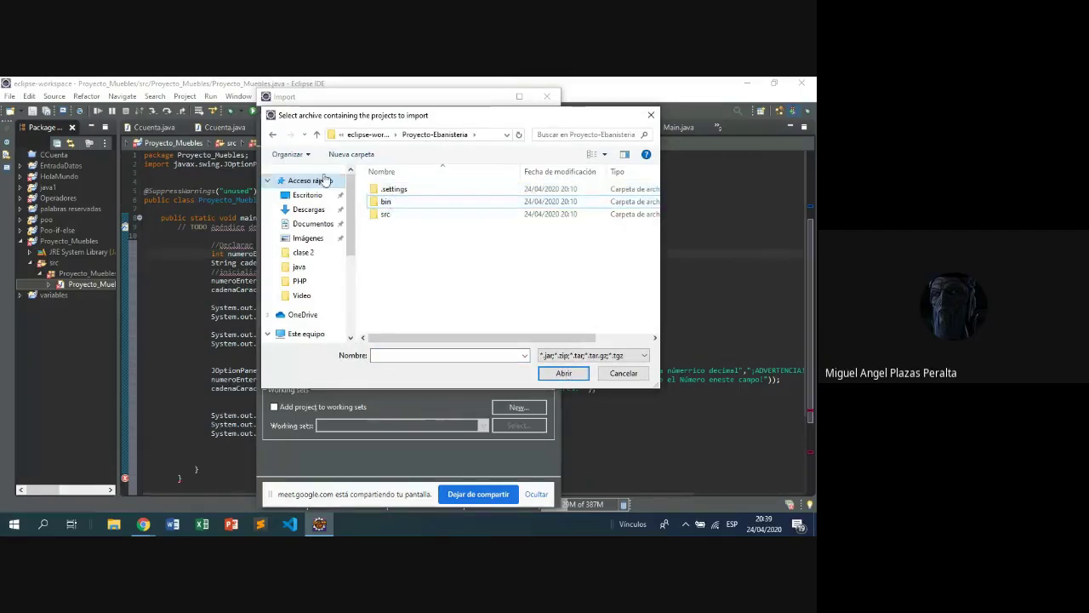
left_click(317, 134)
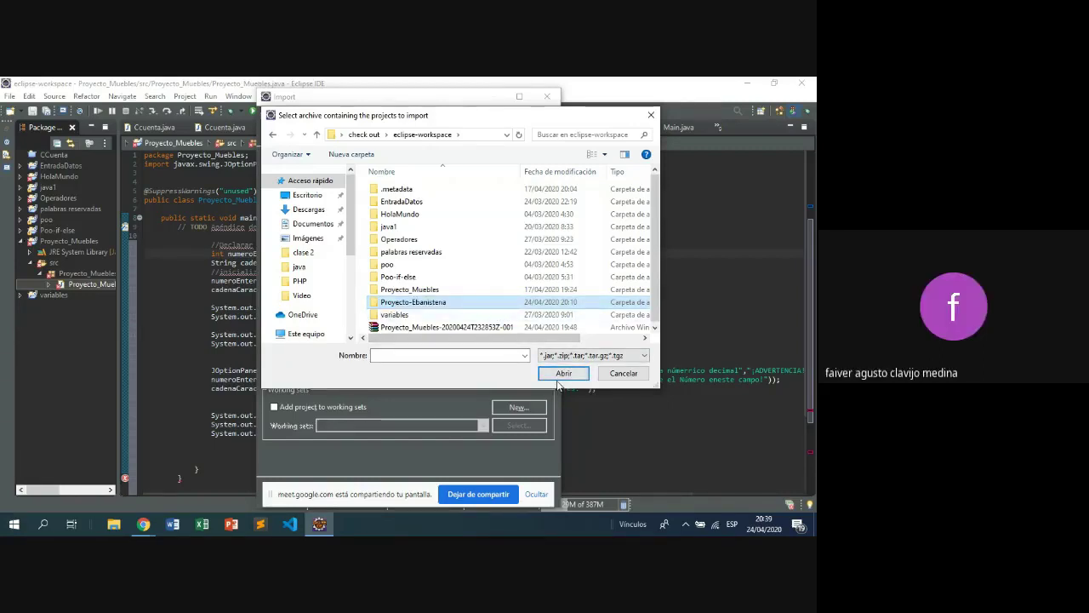
left_click(492, 354)
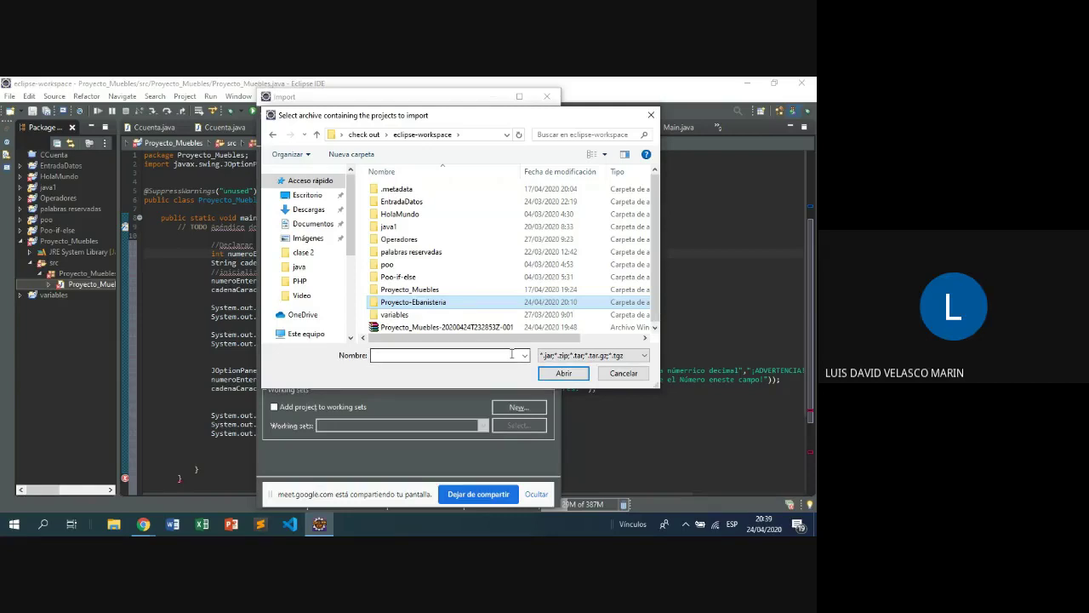
left_click(613, 375)
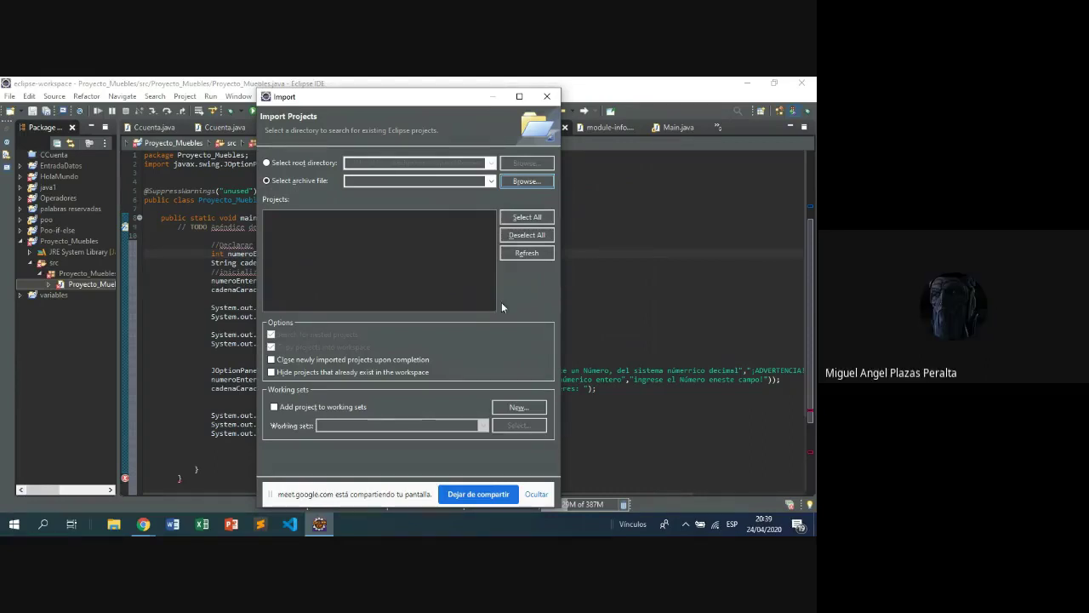
Switch back to importing from a root directory, reselect the Proyecto-Ebanisteria folder and mark all projects for import
left_click(276, 177)
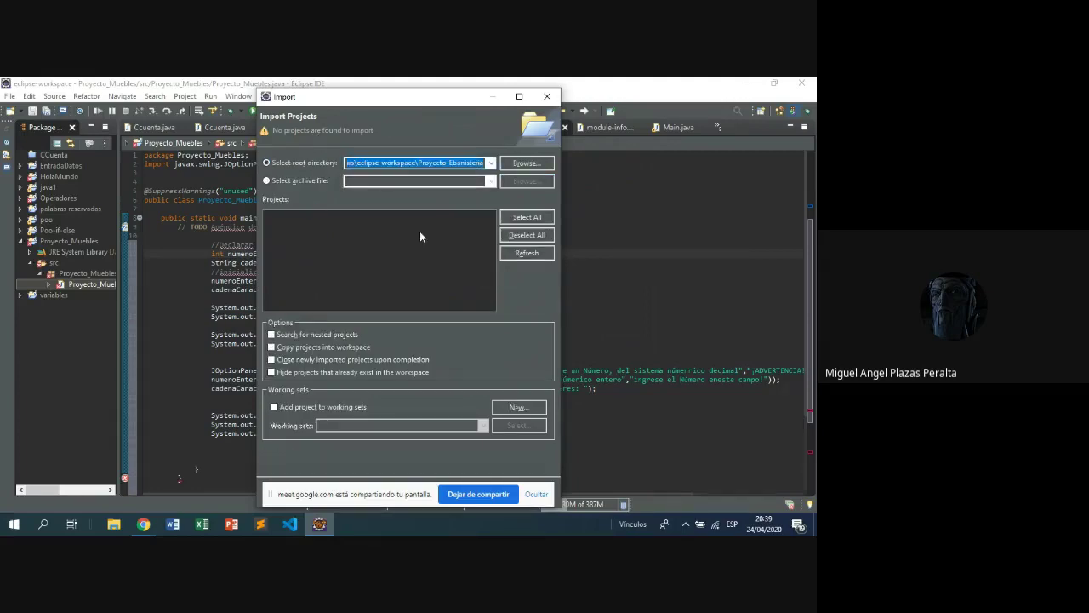
left_click(526, 162)
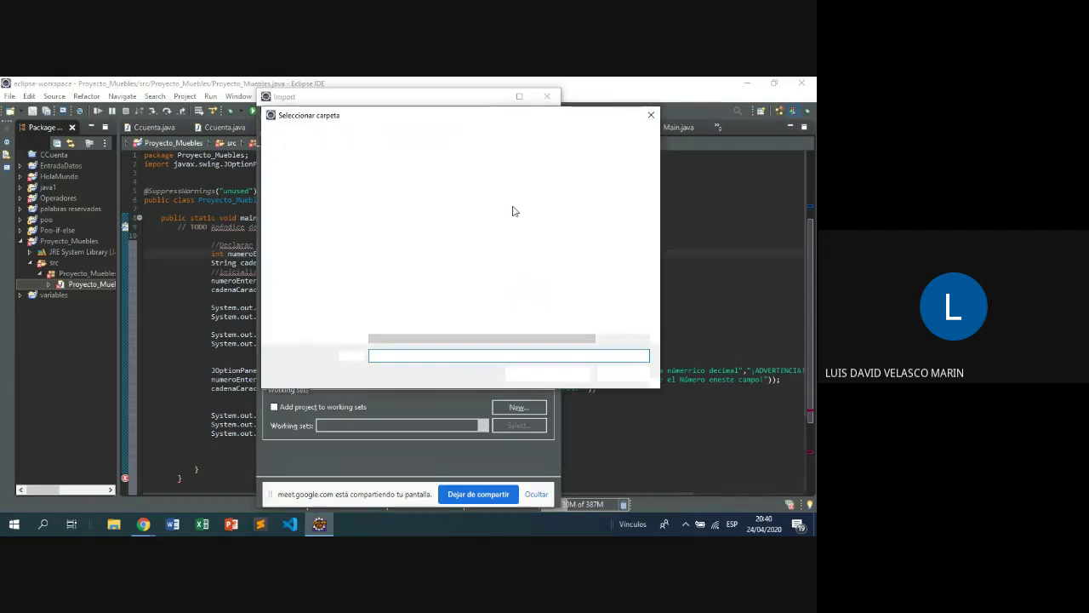
left_click(316, 135)
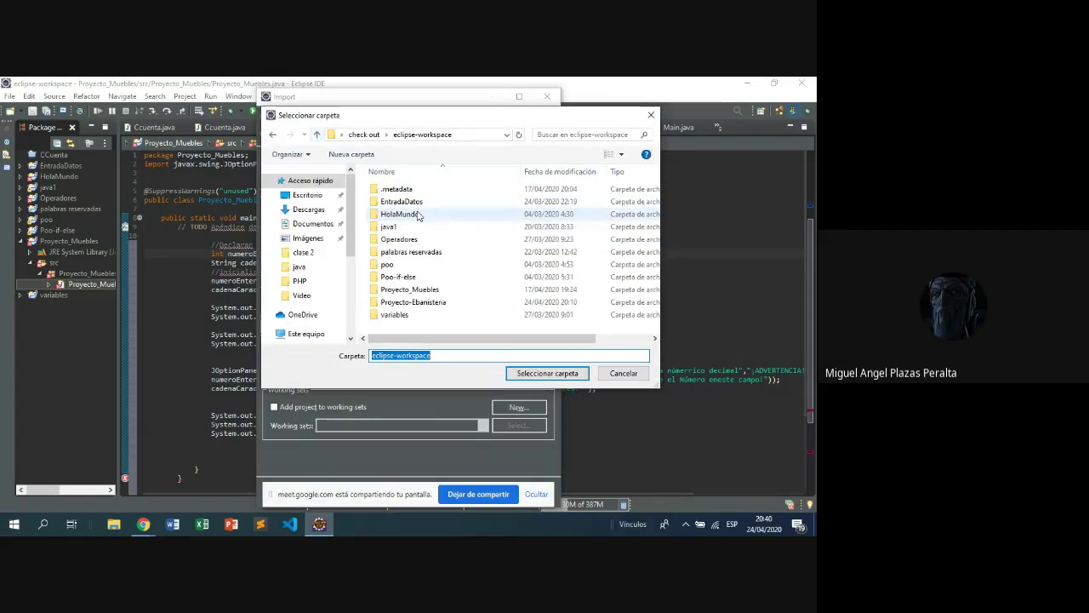
left_click(428, 302)
left_click(511, 371)
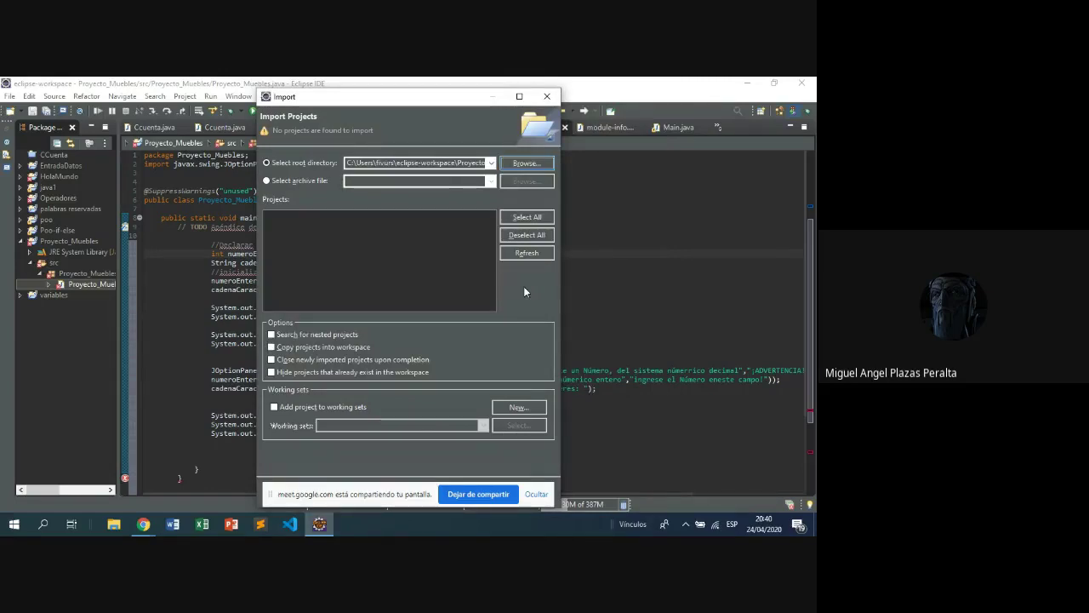
left_click(522, 218)
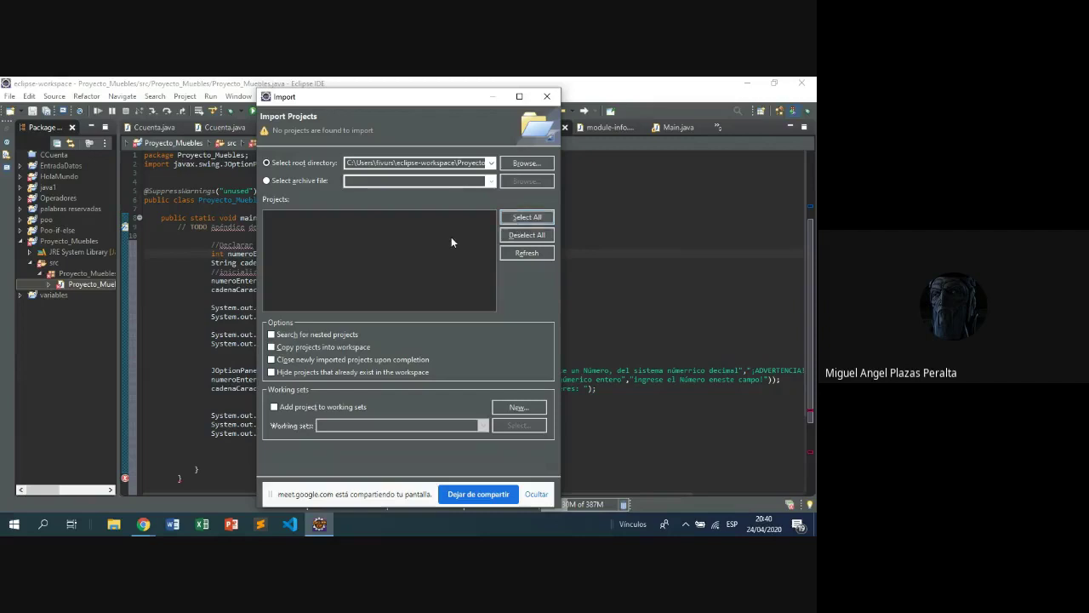
Refresh the import's project list and enable the option to copy projects into the workspace
left_click(521, 252)
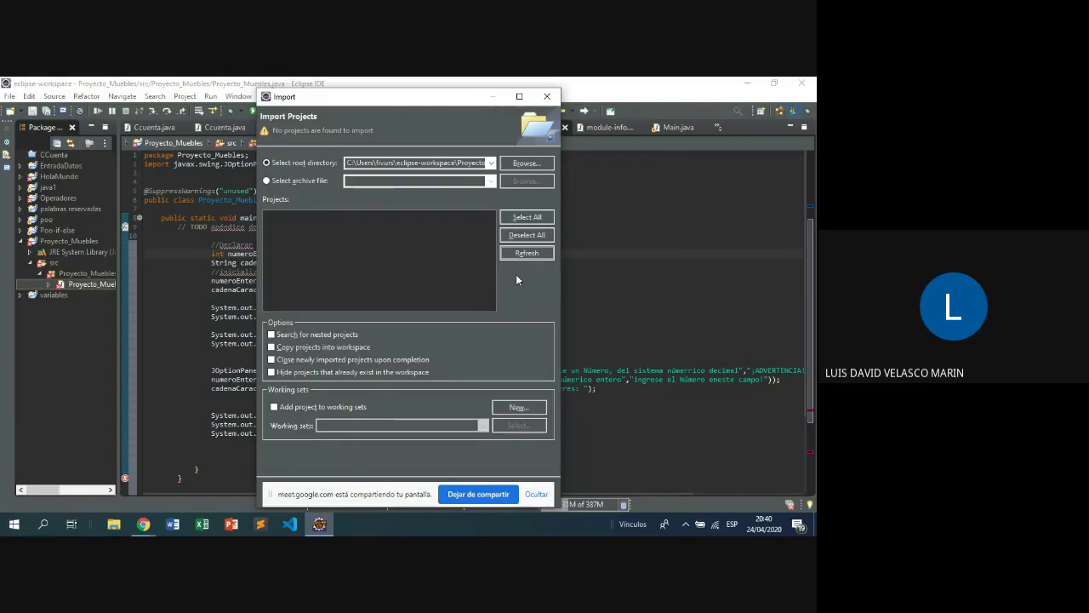
left_click(272, 348)
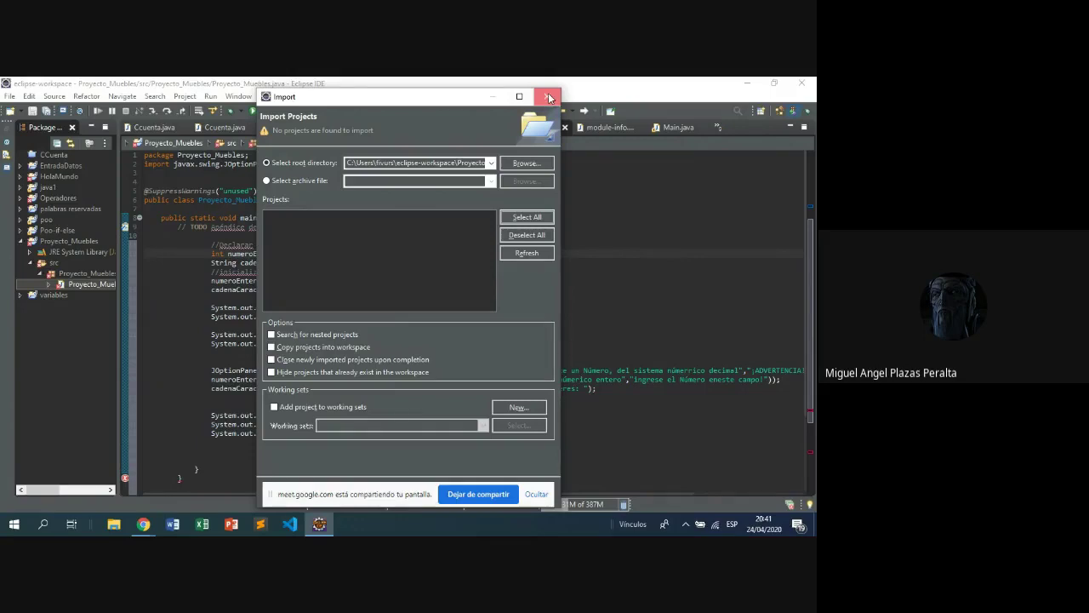
Switch to File Explorer and open the eclipse-workspace folder inside the user's profile folder on drive C
key("super+d")
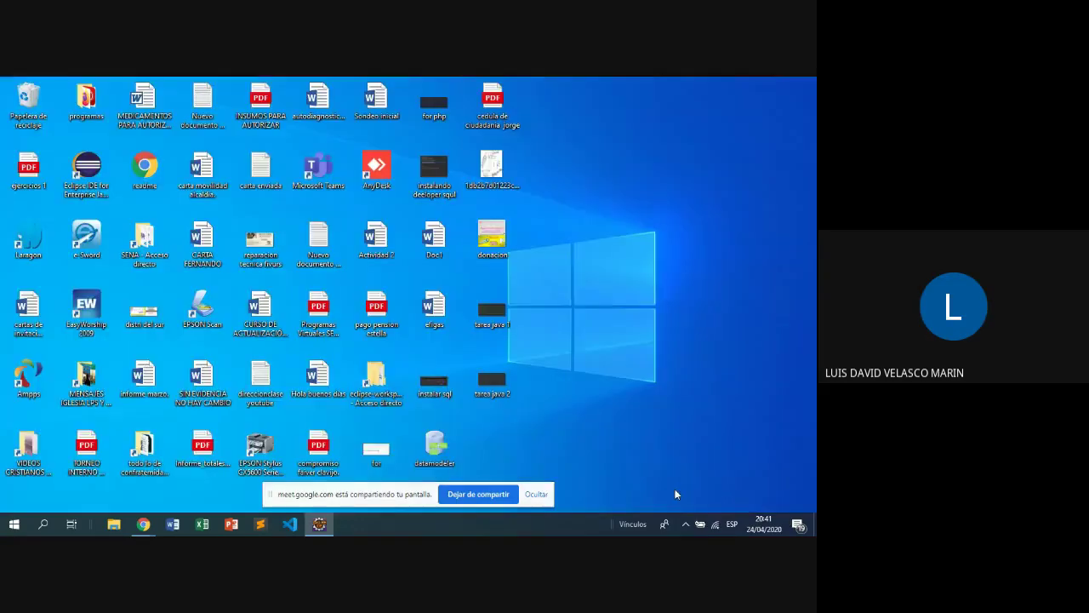
left_click(117, 525)
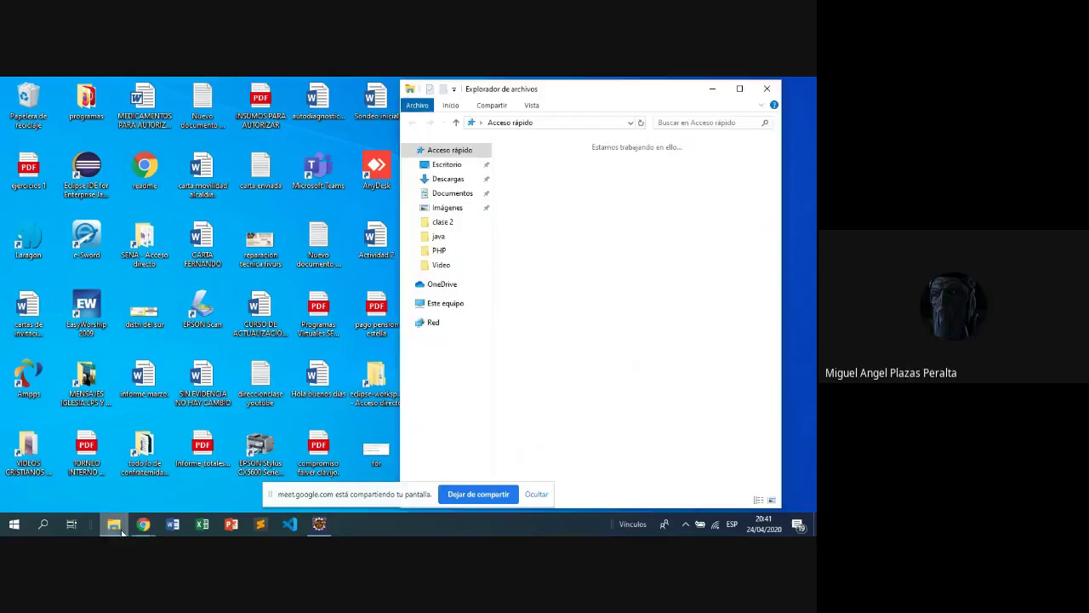
left_click(467, 308)
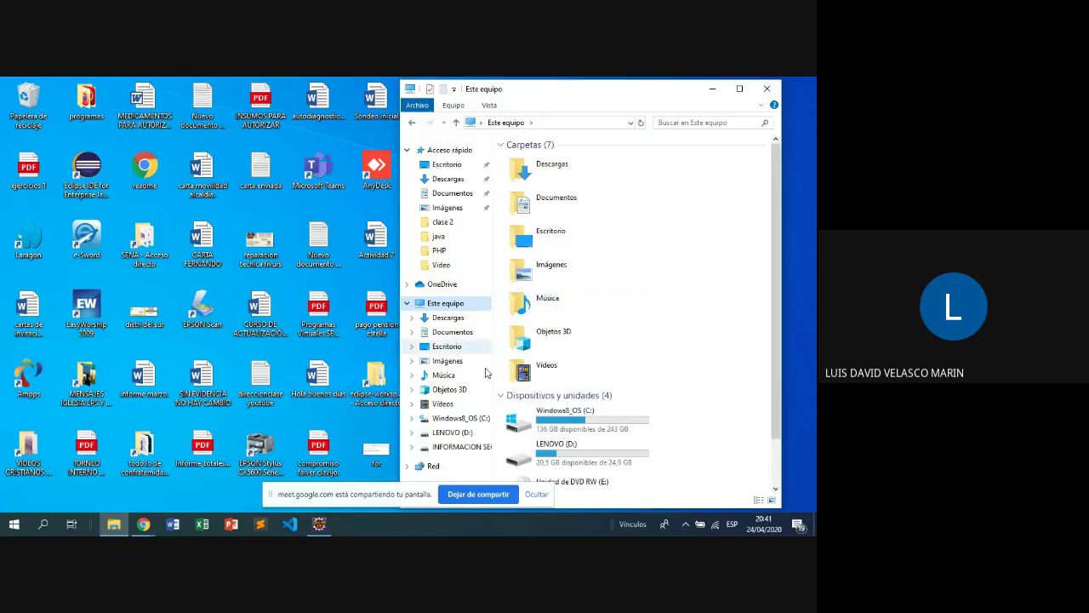
double_click(561, 415)
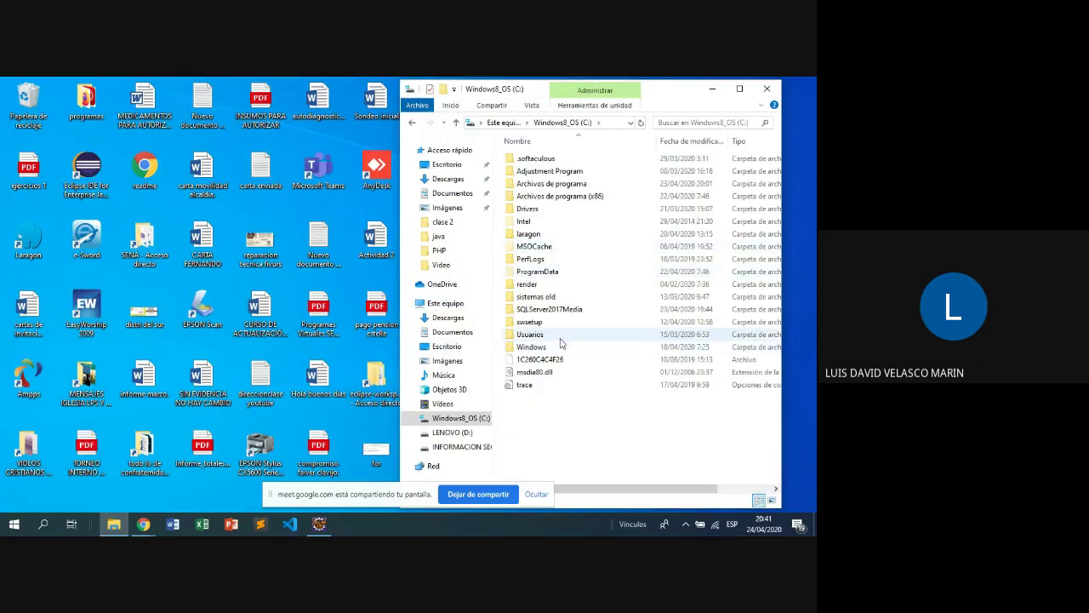
left_click(560, 337)
double_click(560, 338)
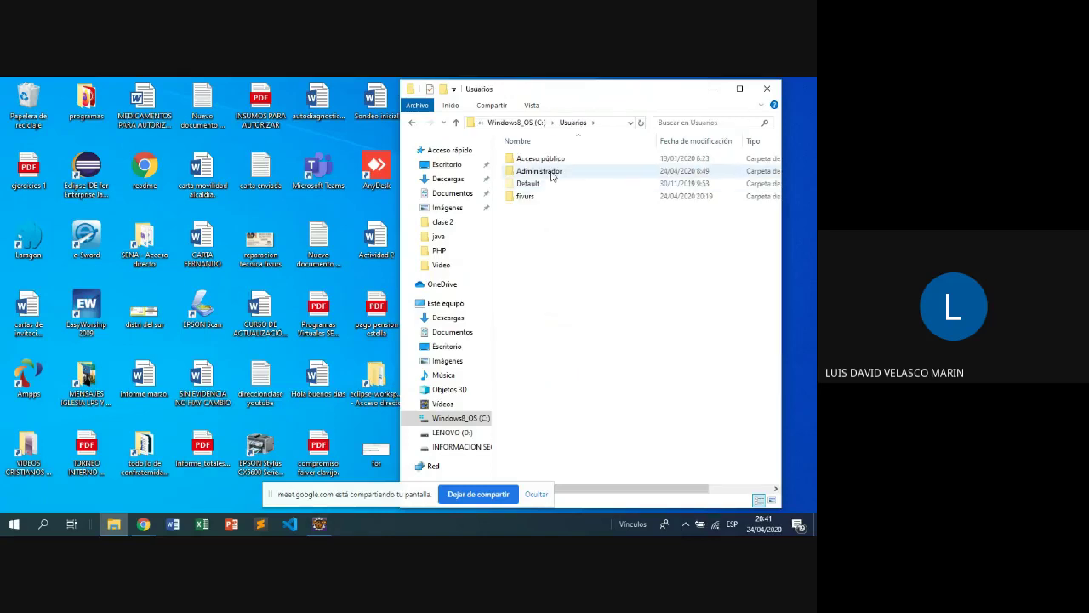
double_click(536, 198)
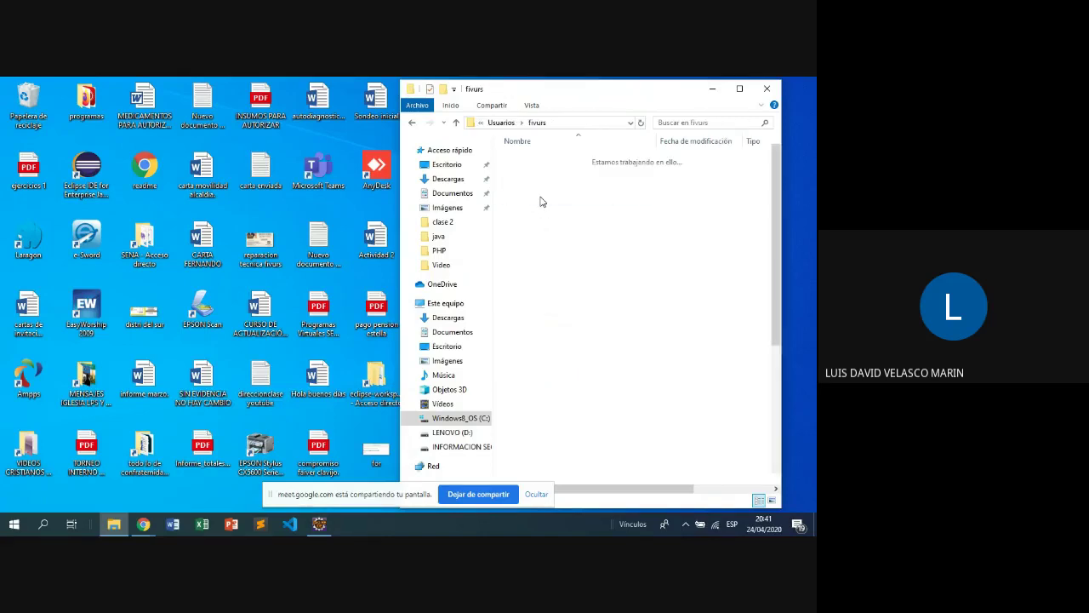
scroll(588, 298, "down", 5)
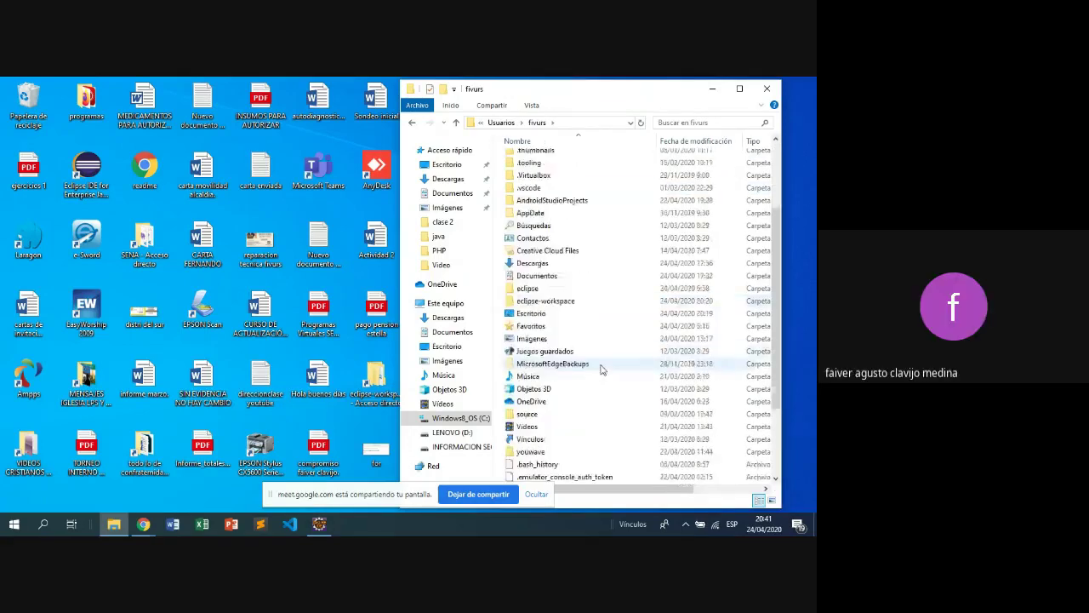
double_click(567, 304)
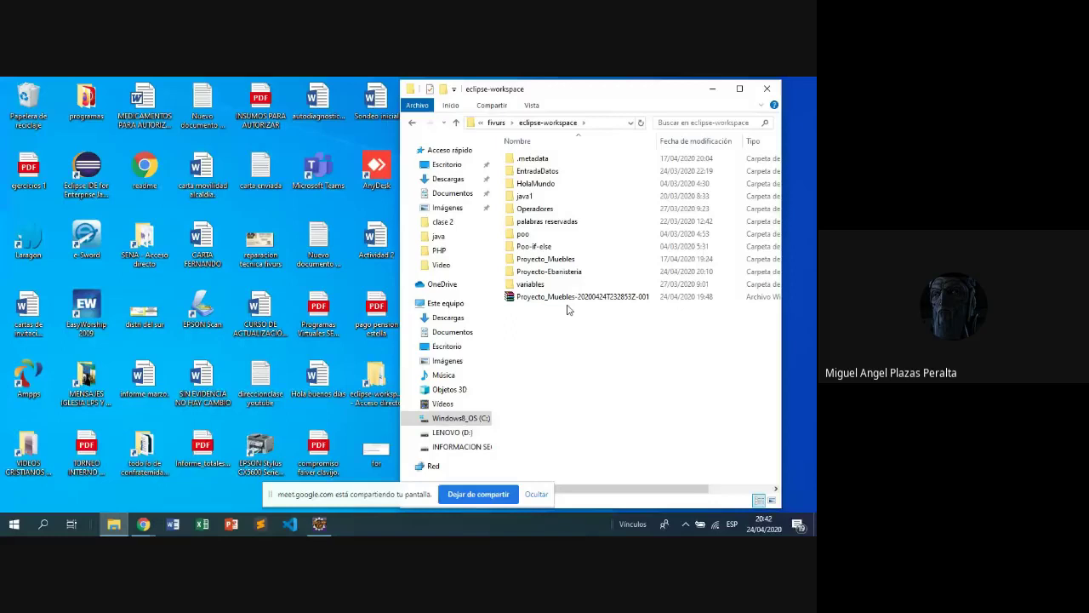
Examine the contents of the Proyecto-Ebanisteria folder, including its src folder and the Proyecto_Muebles package inside
left_click(535, 272)
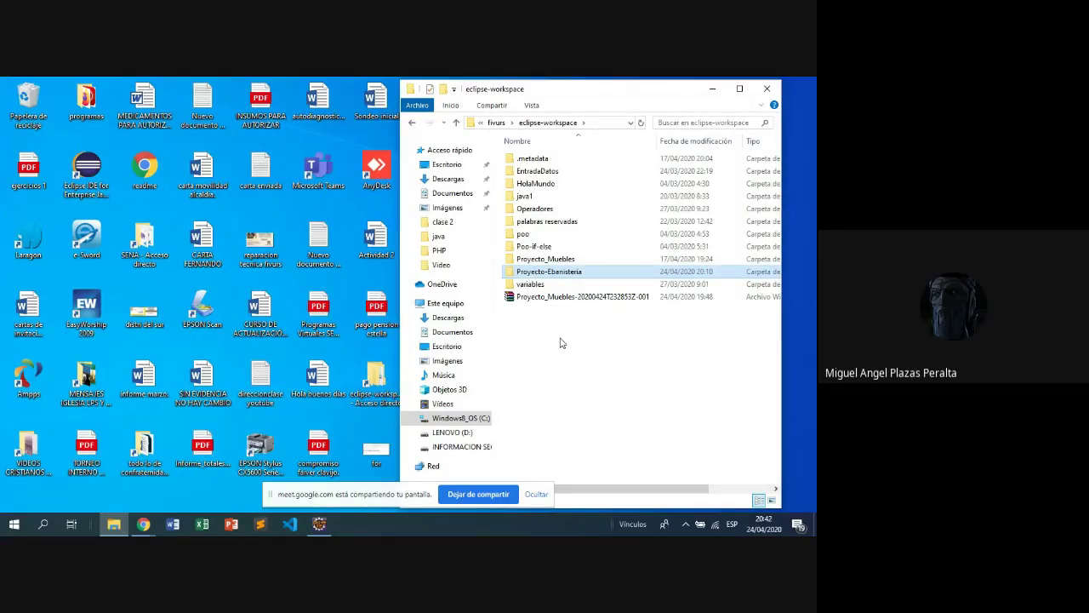
double_click(610, 271)
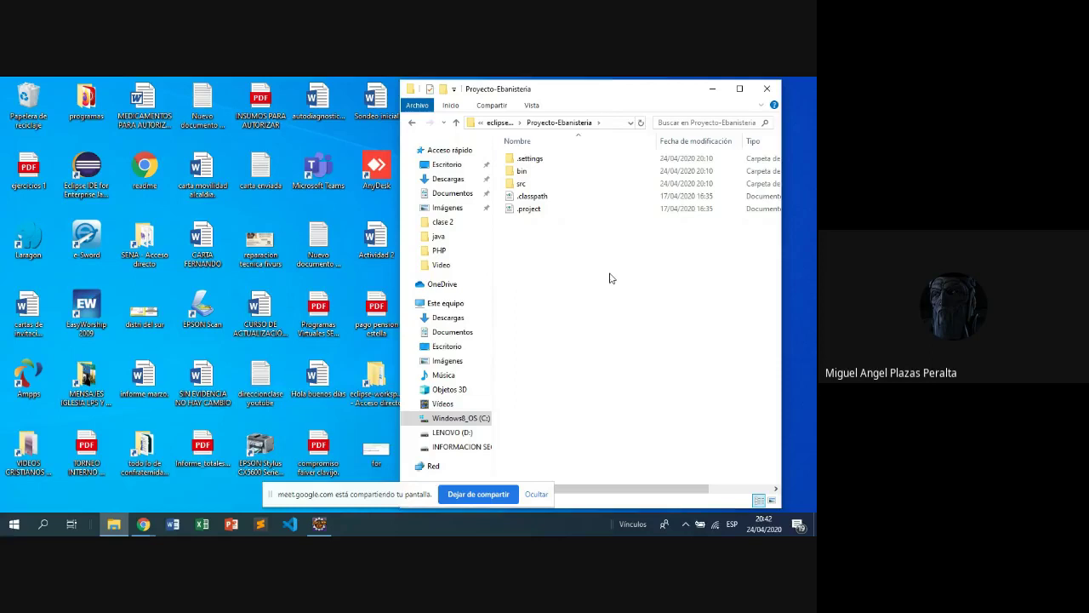
double_click(547, 187)
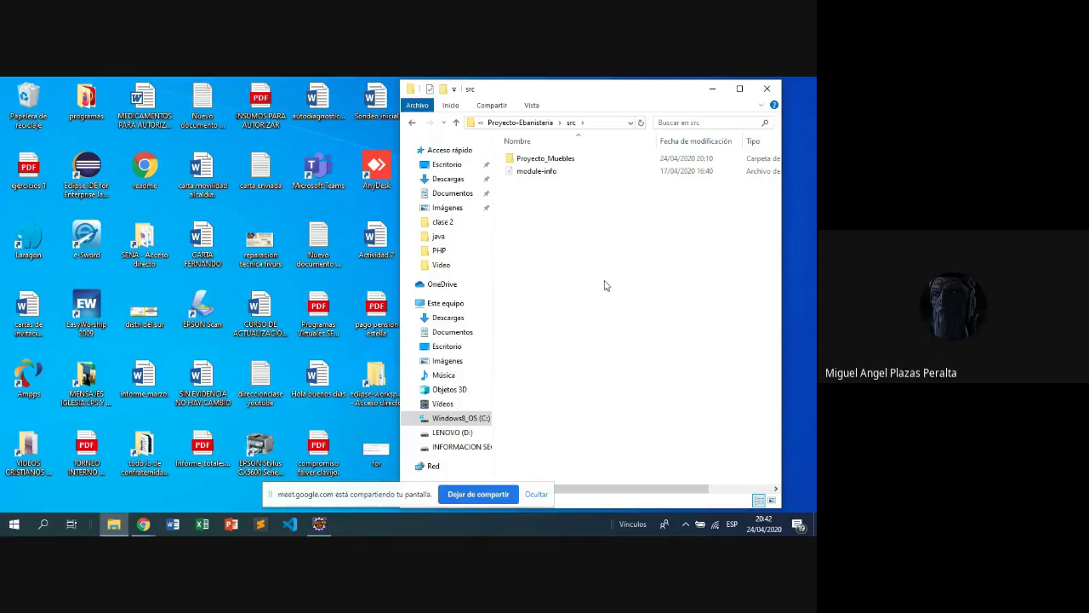
double_click(589, 171)
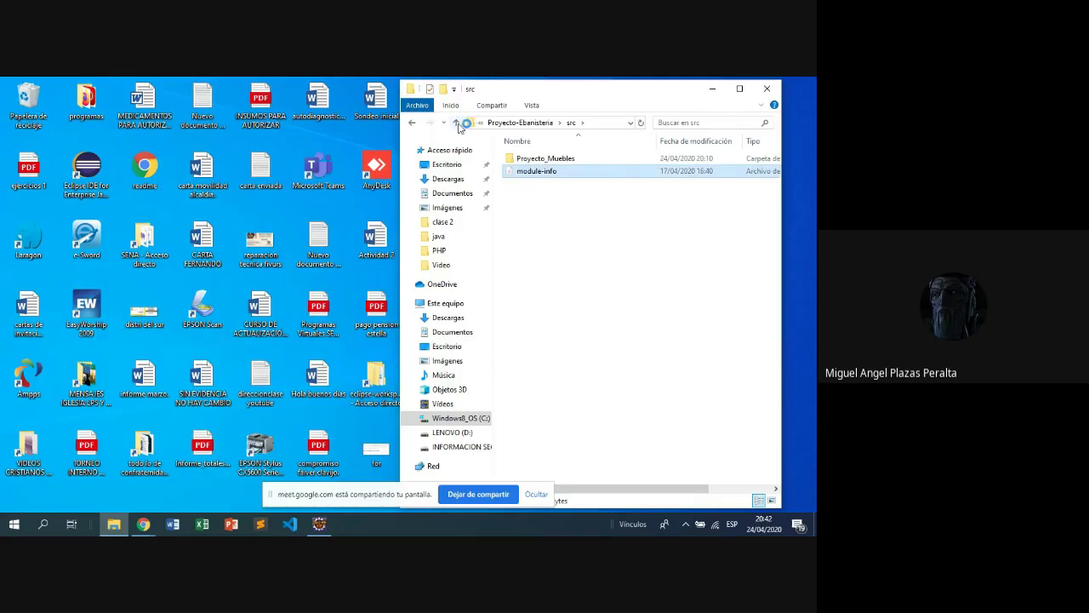
left_click(456, 123)
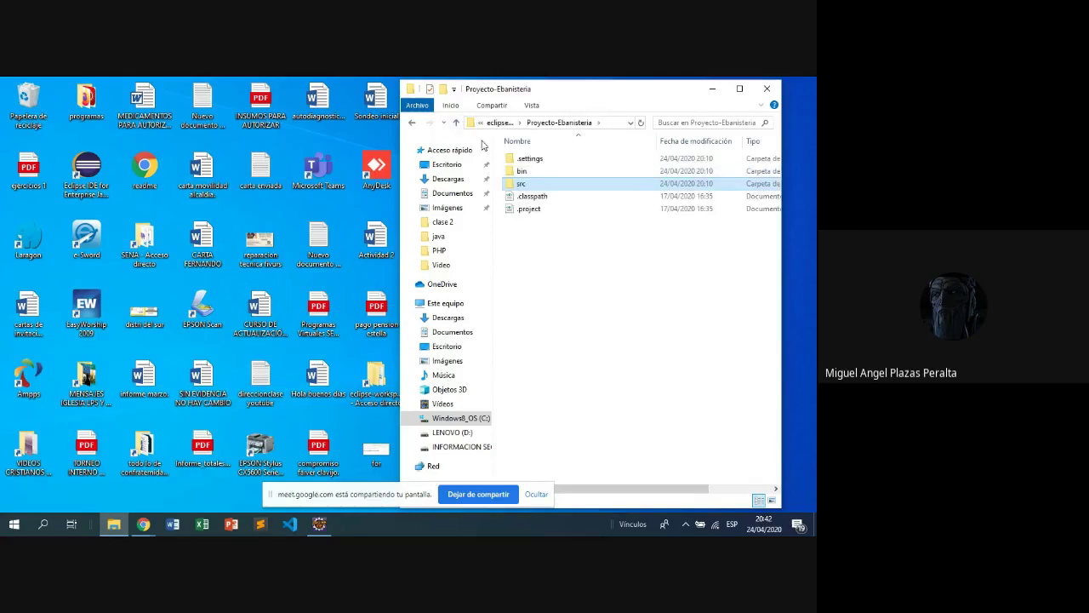
double_click(540, 184)
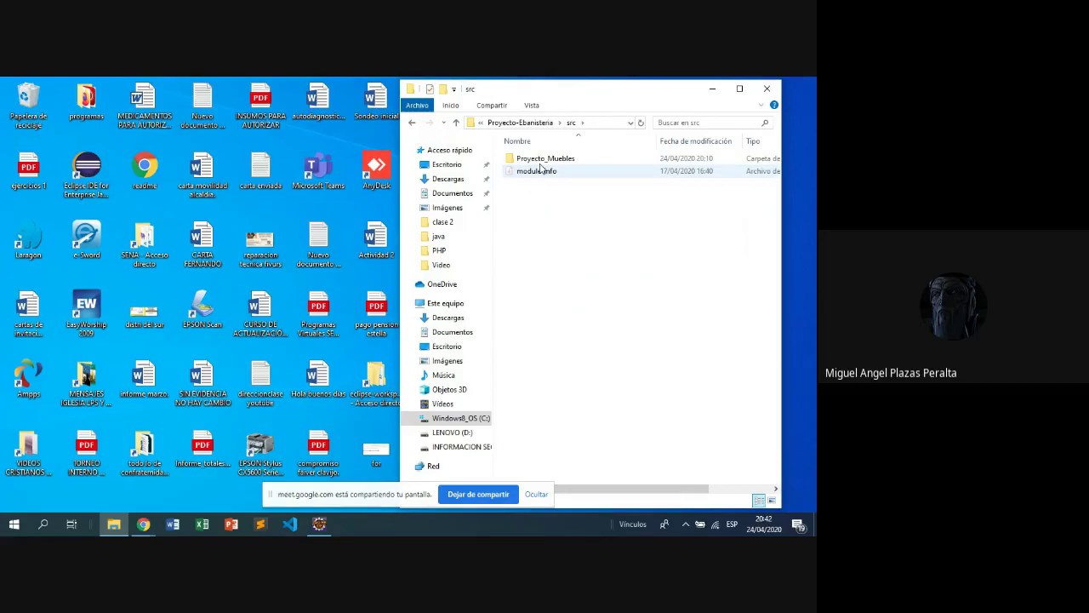
double_click(540, 160)
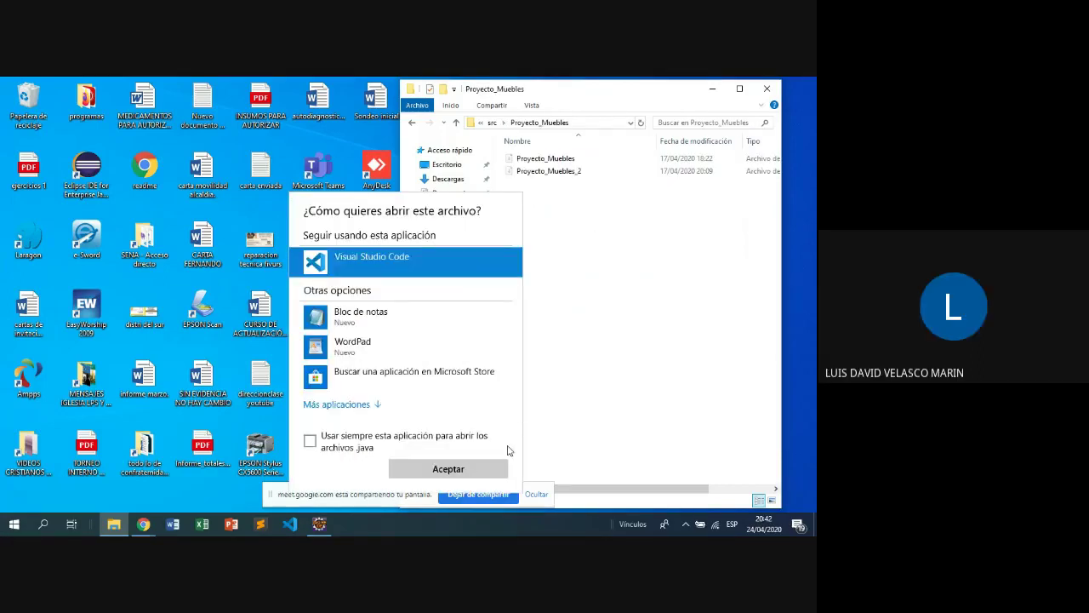
left_click(570, 239)
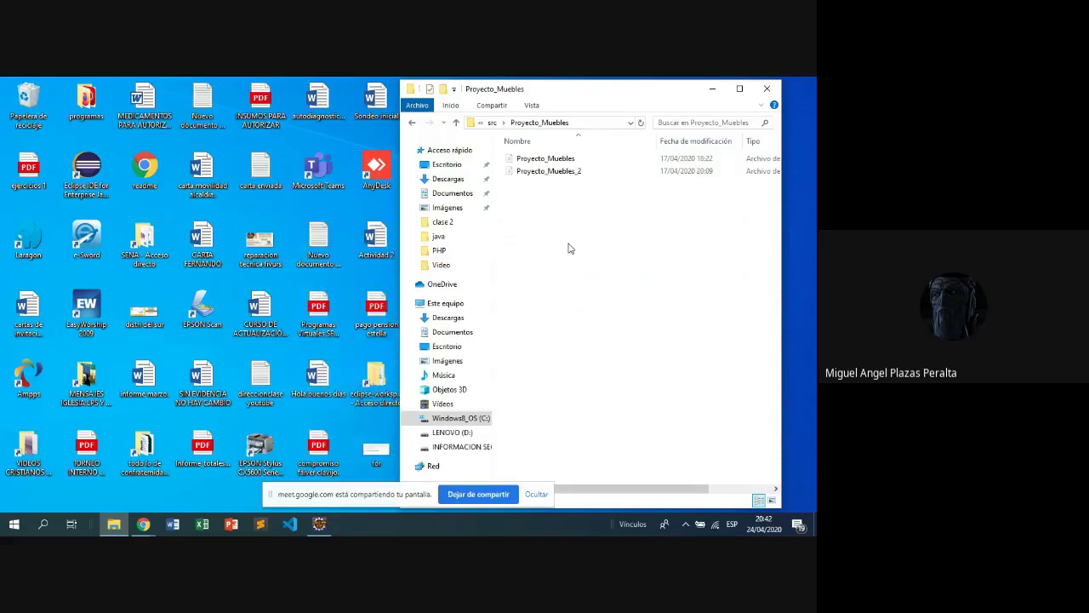
left_click(456, 123)
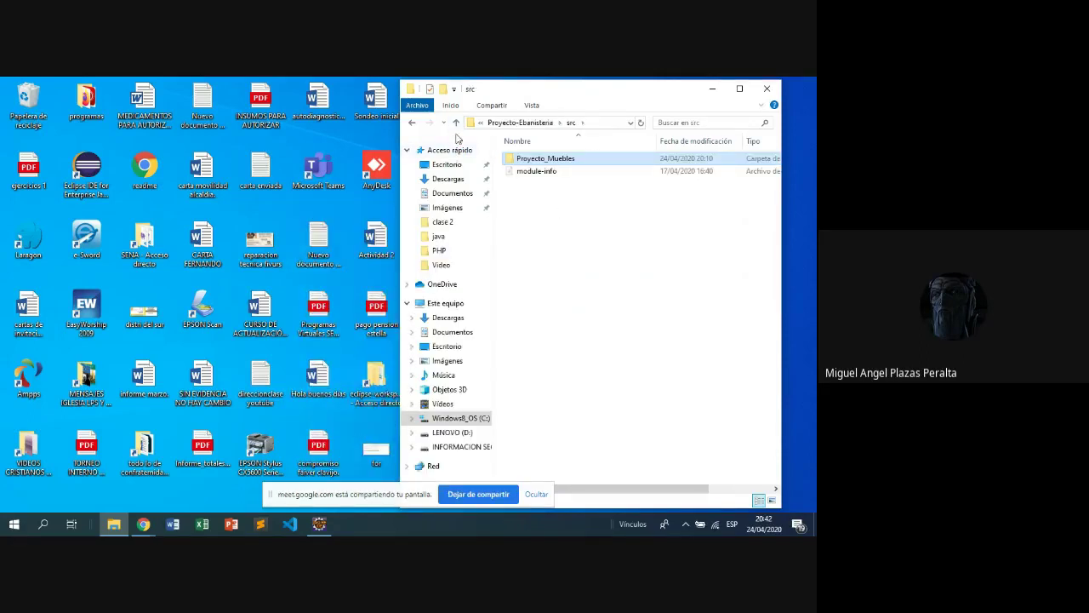
key("alt+Up")
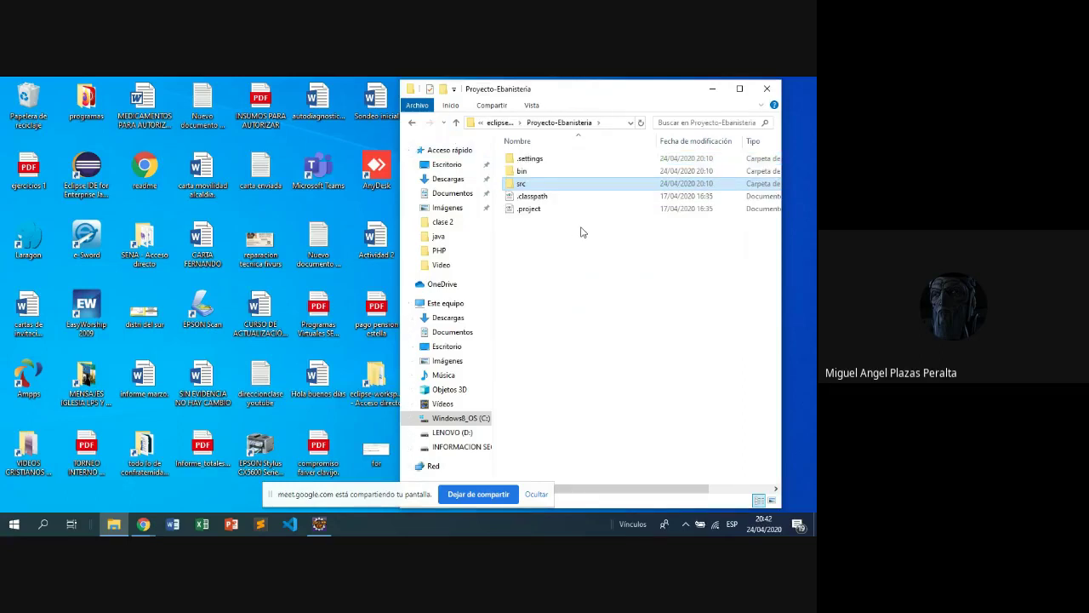
Create a new folder in eclipse-workspace and start its name with Proyecto
left_click(456, 122)
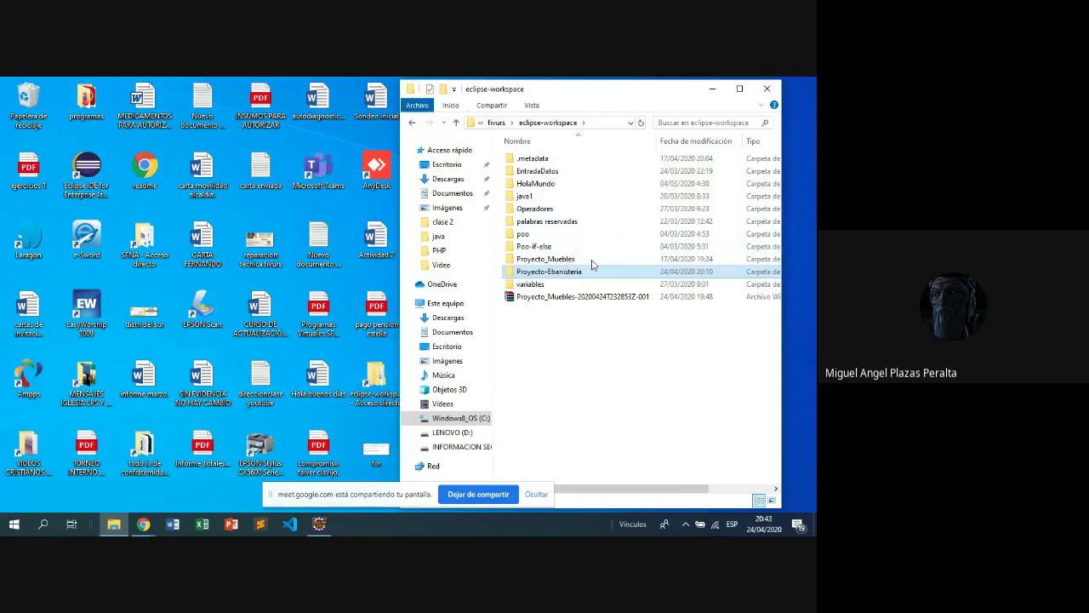
key("ctrl+shift+n")
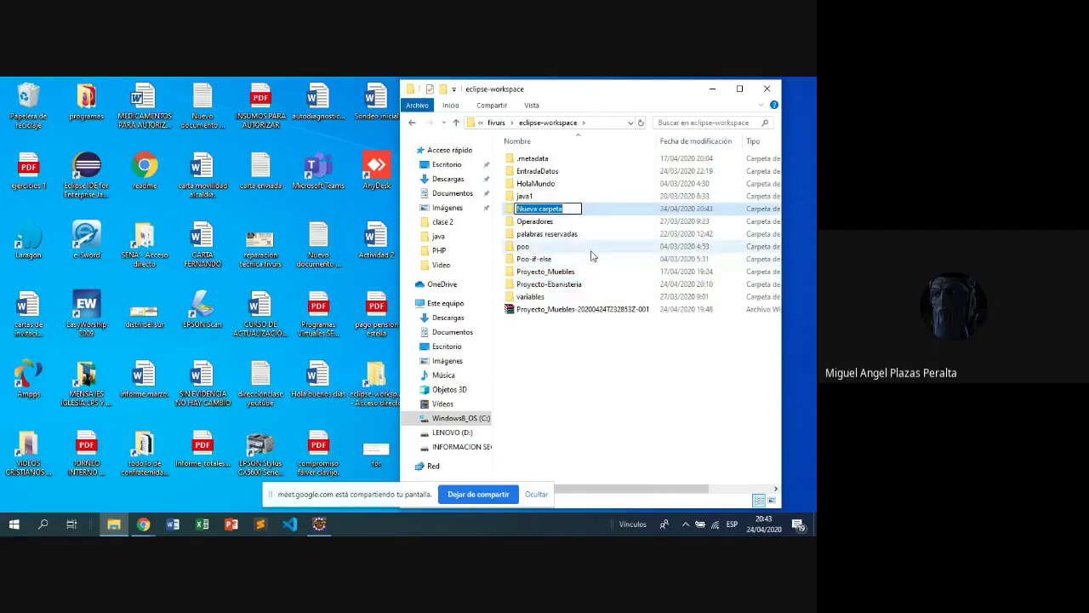
type("prouye")
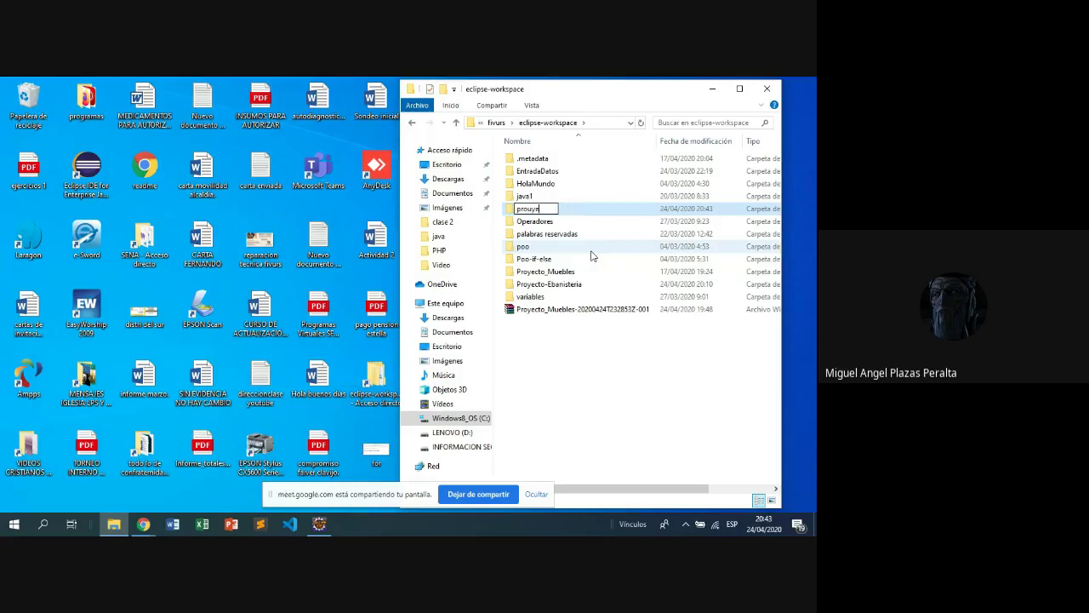
key("BackSpace")
type("yec")
key("BackSpace")
key("BackSpace")
key("BackSpace")
key("BackSpace")
key("BackSpace")
key("BackSpace")
type("Proyecto de p")
key("BackSpace")
key("BackSpace")
key("BackSpace")
key("BackSpace")
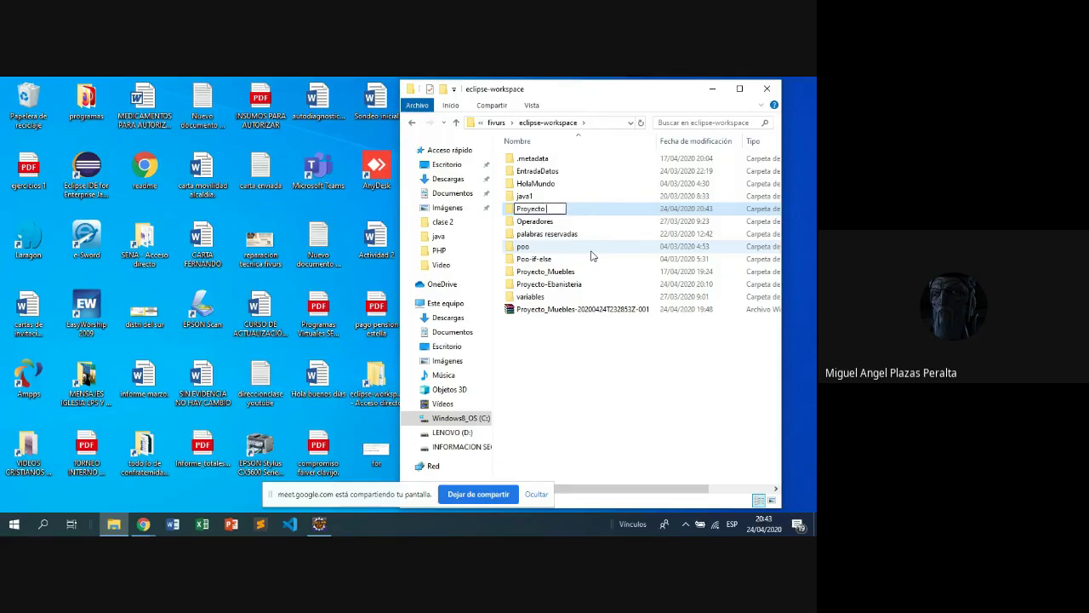
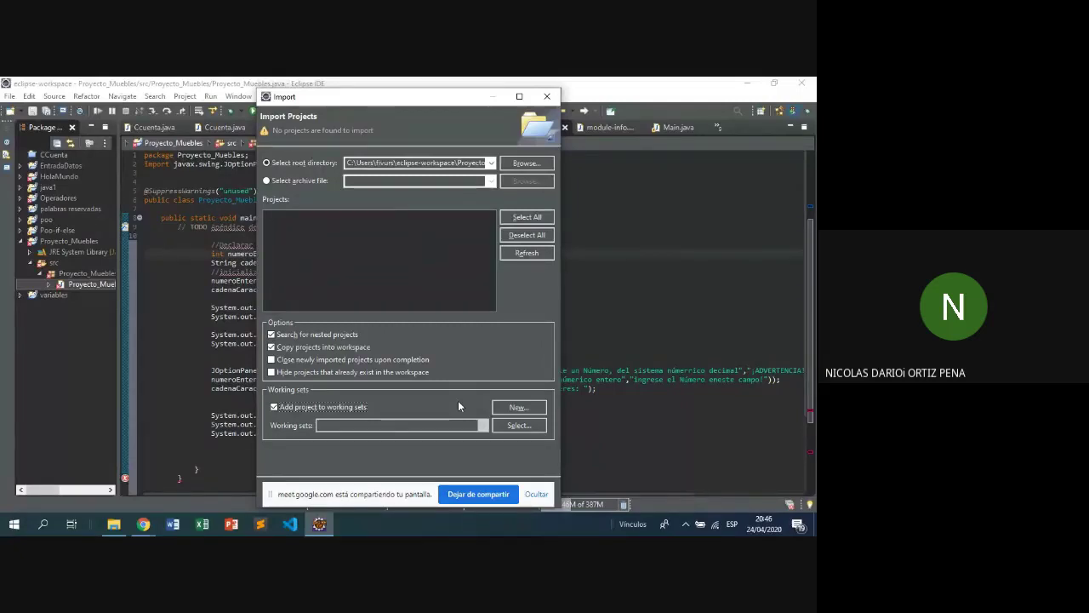
Switch to File Explorer, check the location of the Proyecto_Madera folder in eclipse-workspace, and close the window
left_click(112, 527)
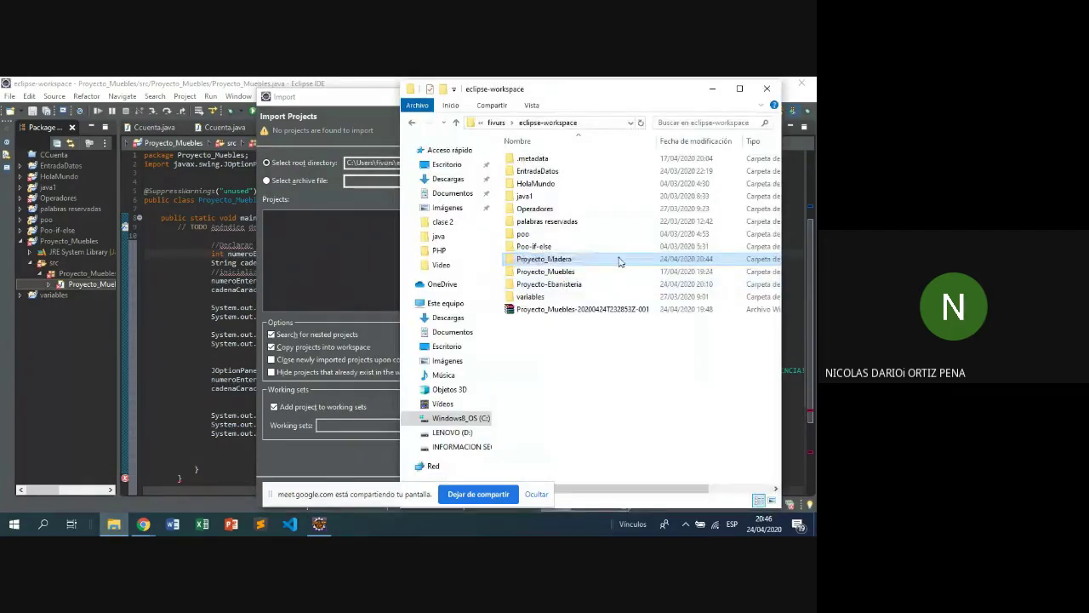
left_click(621, 261)
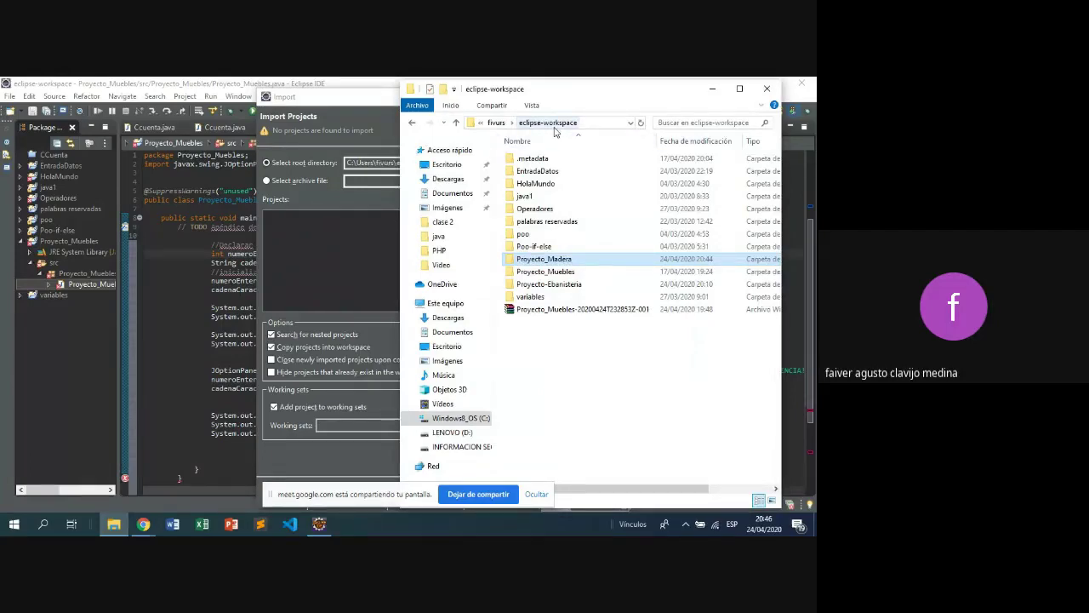
left_click(574, 259)
left_click(632, 266)
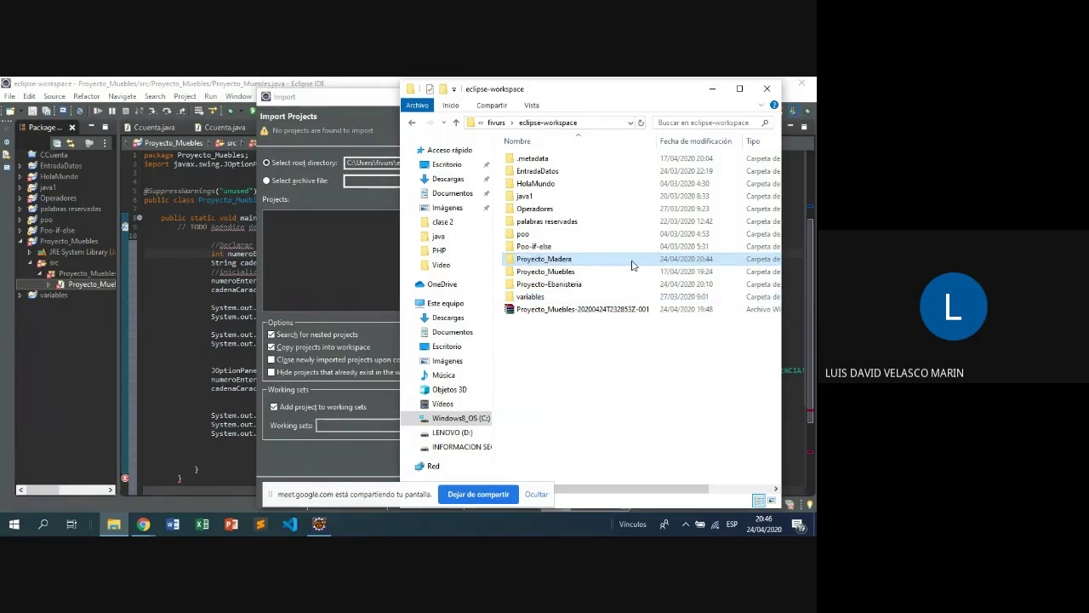
left_click(457, 123)
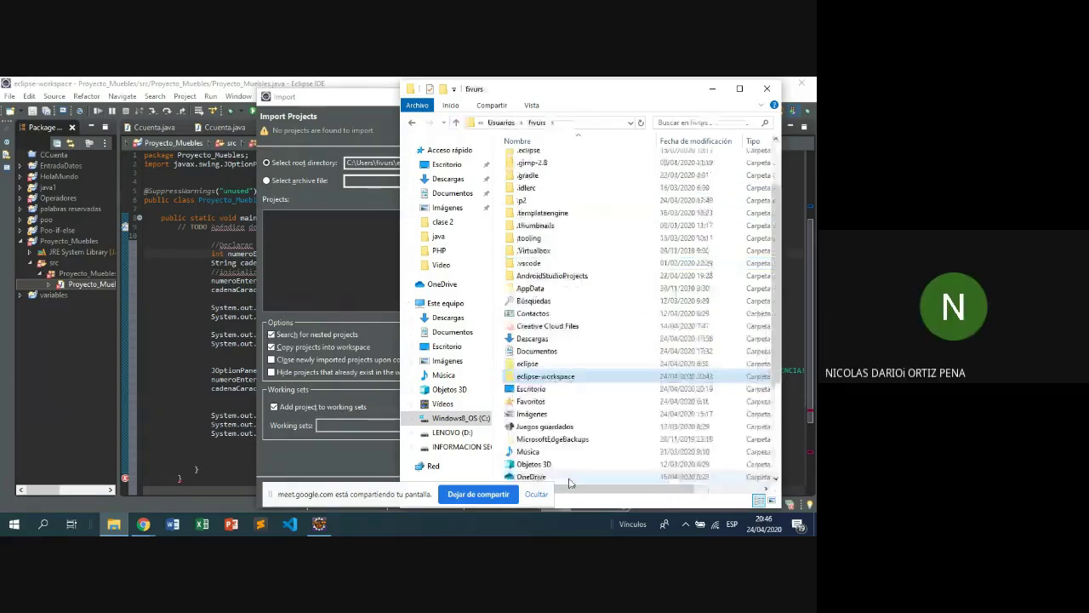
scroll(569, 477, "down", 4)
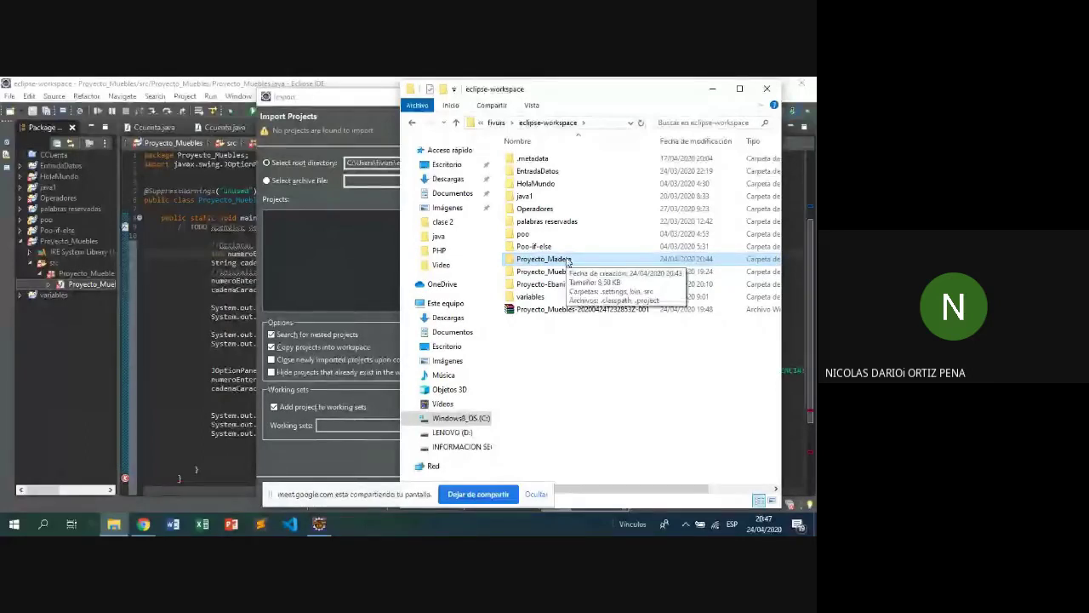
left_click(765, 88)
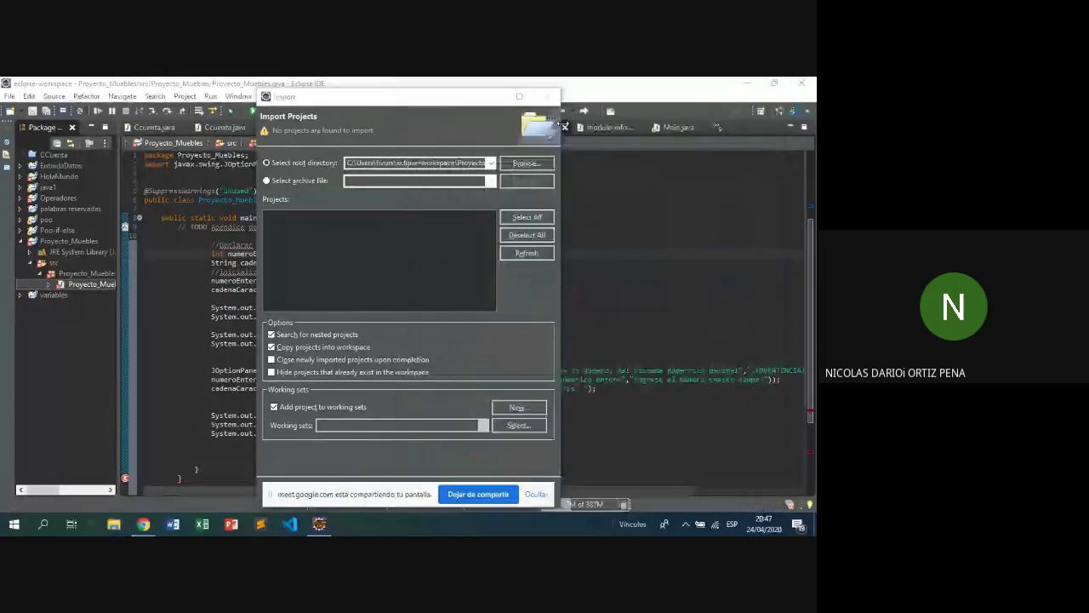
Discard the open project import and start a new one with the Existing Projects into Workspace wizard
key("Escape")
left_click(10, 95)
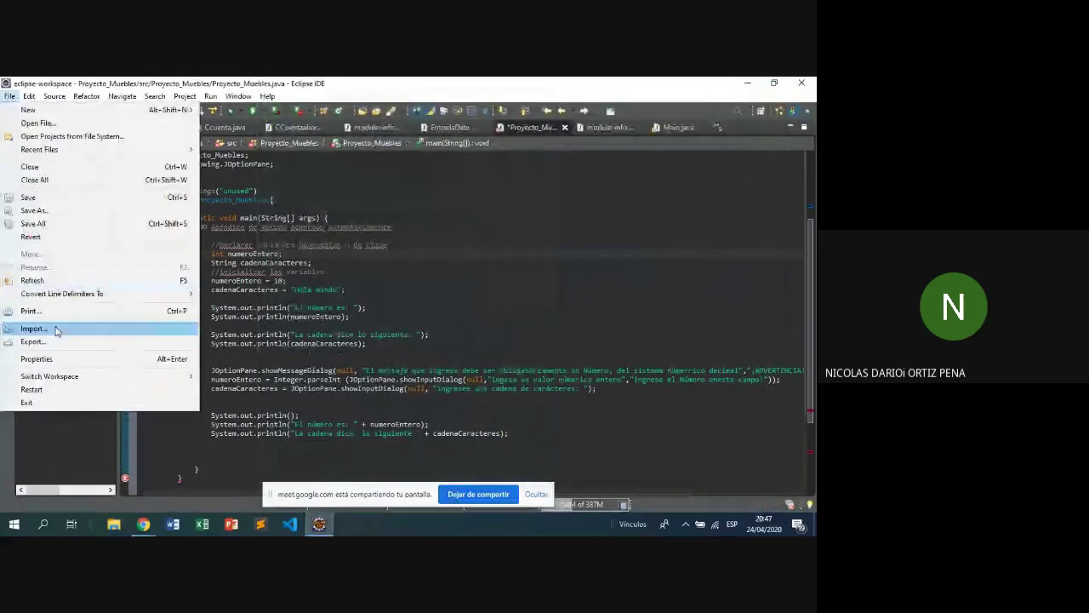
left_click(55, 330)
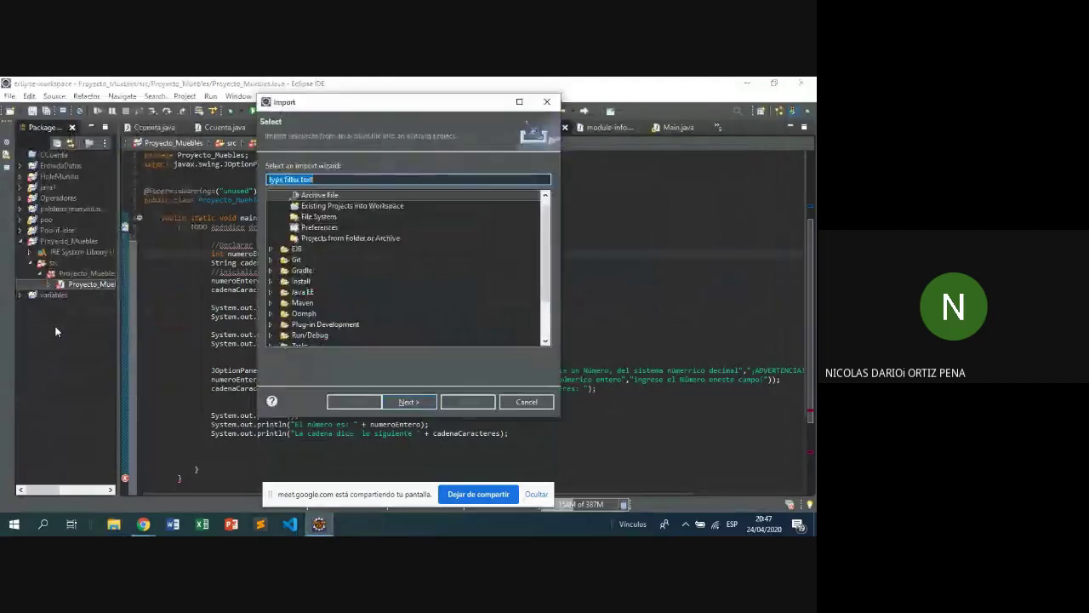
left_click(363, 206)
left_click(424, 399)
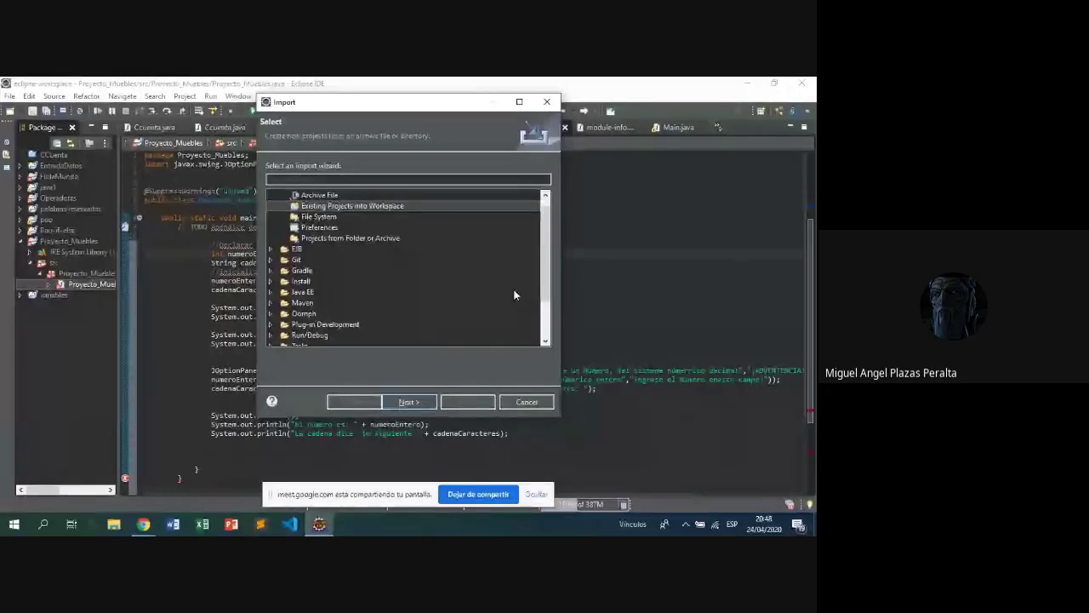
left_click(408, 401)
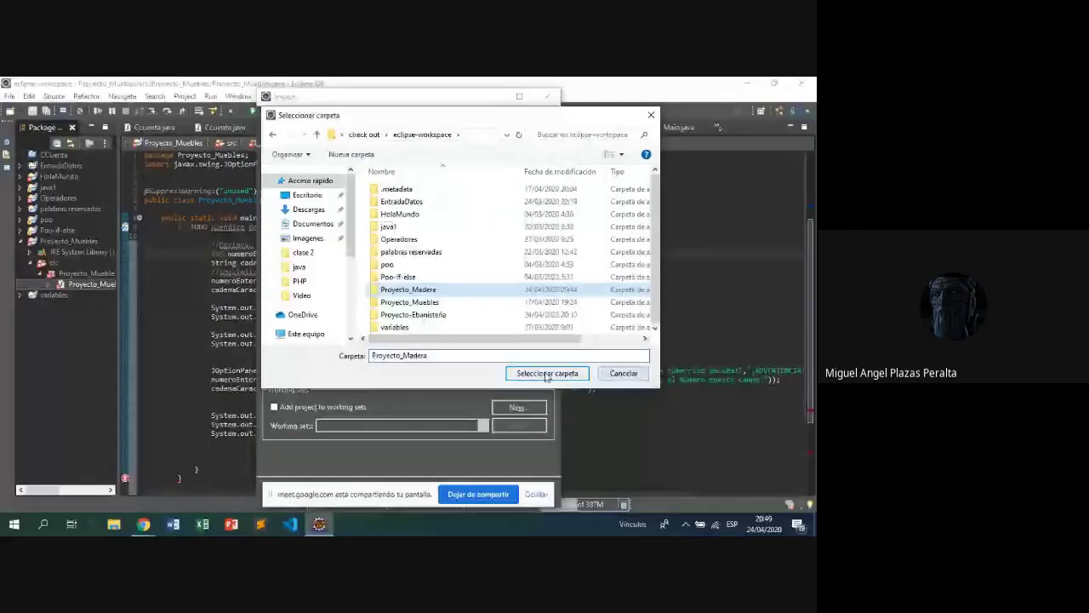
Choose the Proyecto_Madera folder as the import's root directory and browse the folders again
left_click(546, 374)
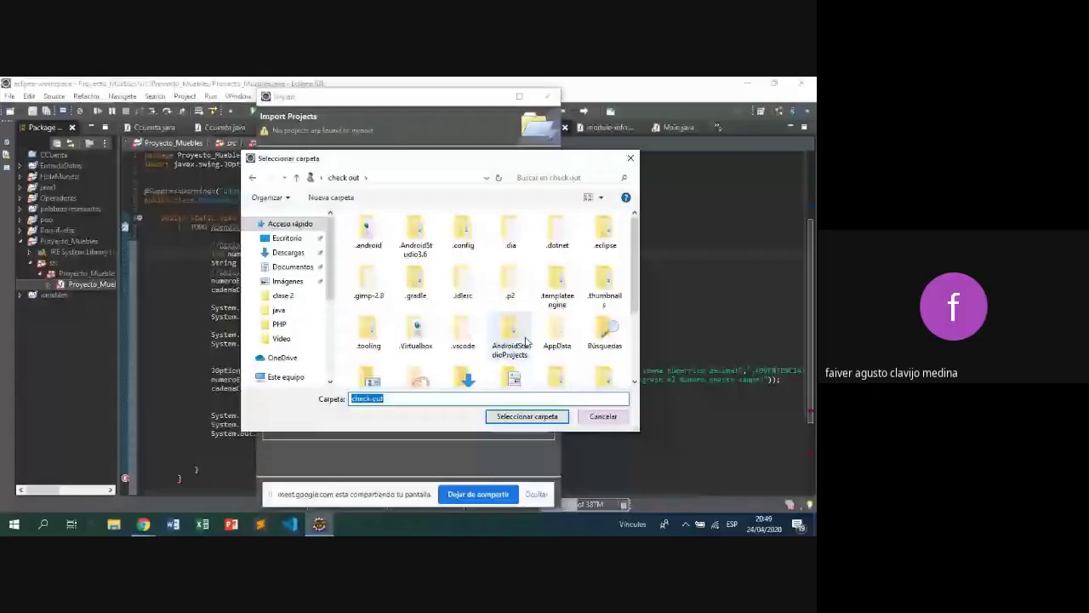
scroll(526, 341, "down", 3)
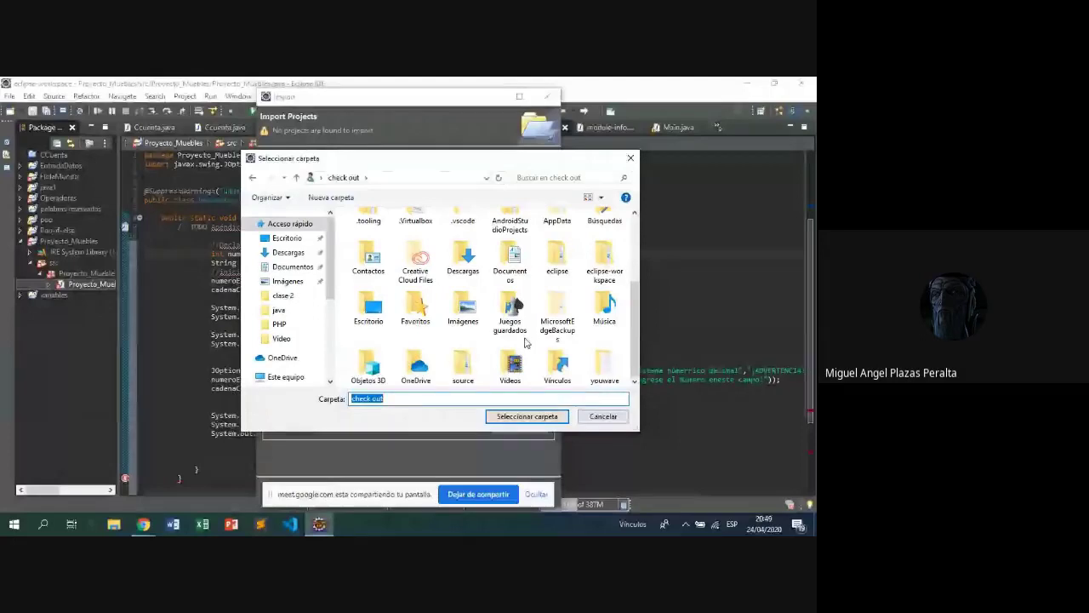
scroll(526, 341, "up", 3)
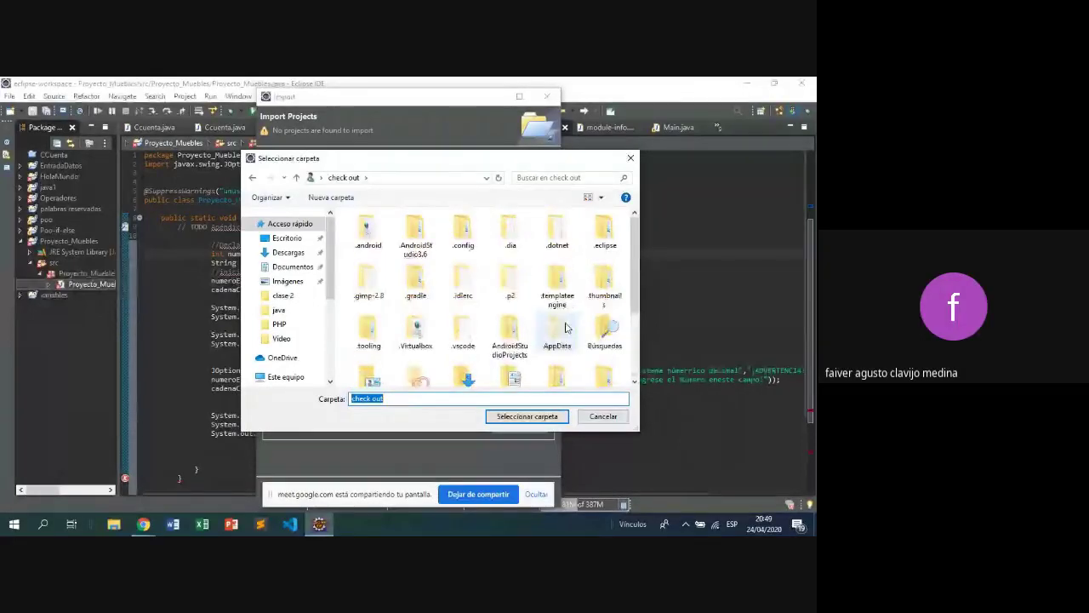